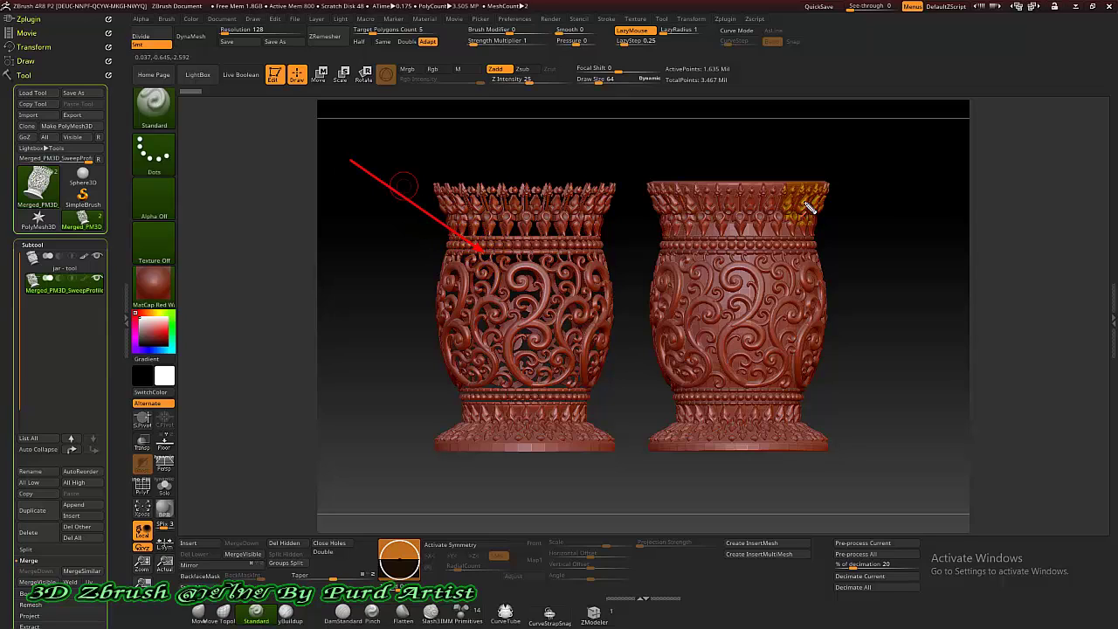
left_click_drag(843, 242, 809, 264)
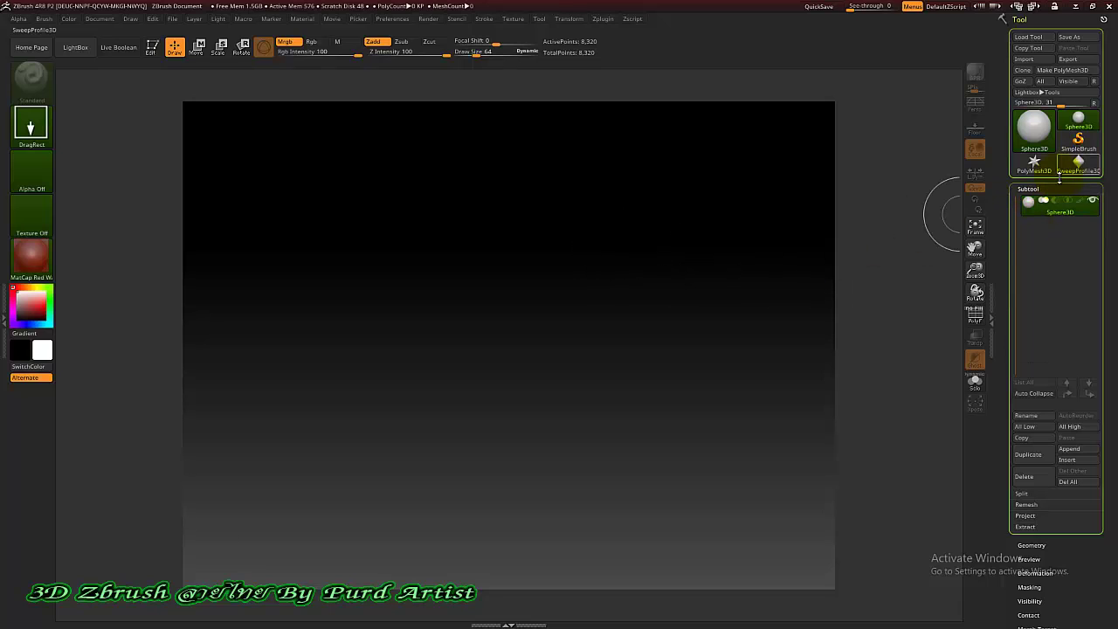
Draw a SweepProfile3D primitive on the empty canvas, make it editable and frame it in a straight front view.
left_click(1080, 141)
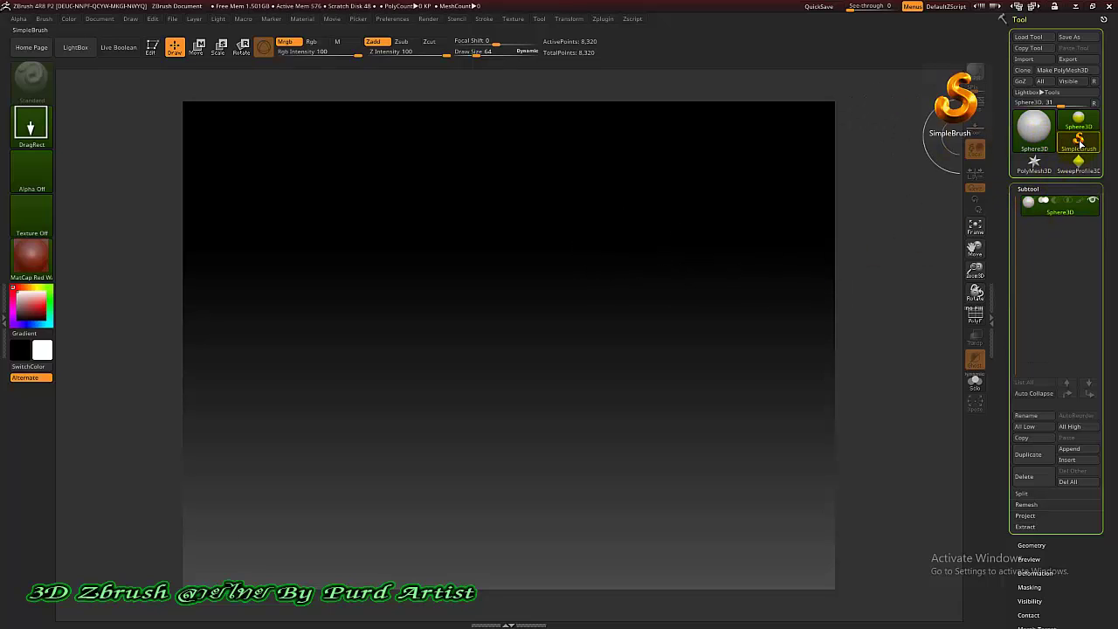
left_click(1033, 126)
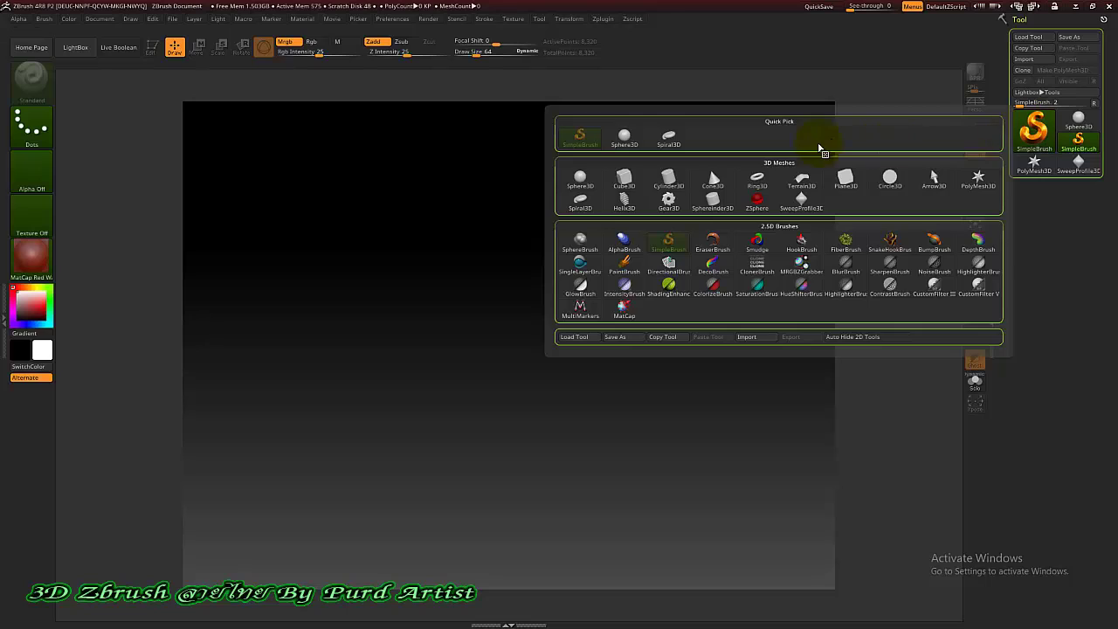
left_click(1033, 127)
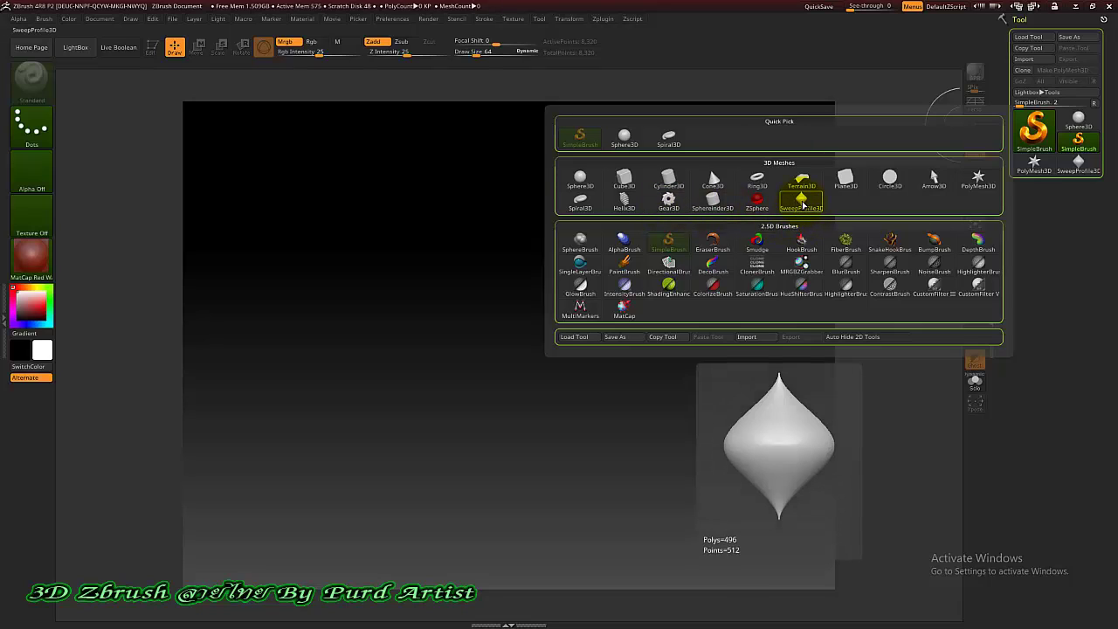
left_click(802, 206)
left_click_drag(494, 323, 498, 359)
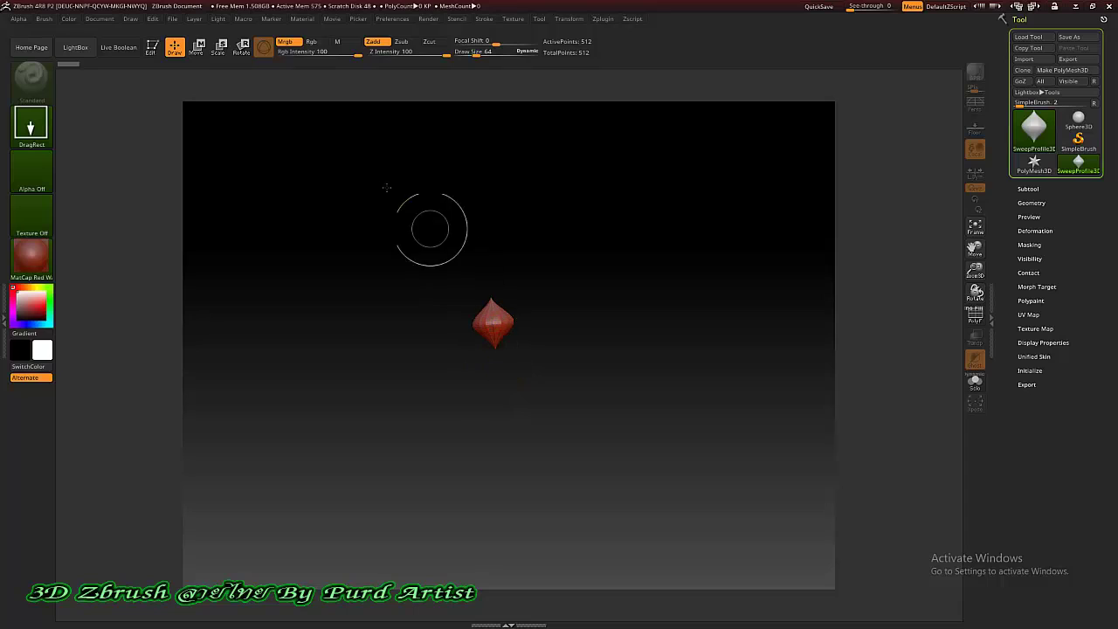
left_click(153, 49)
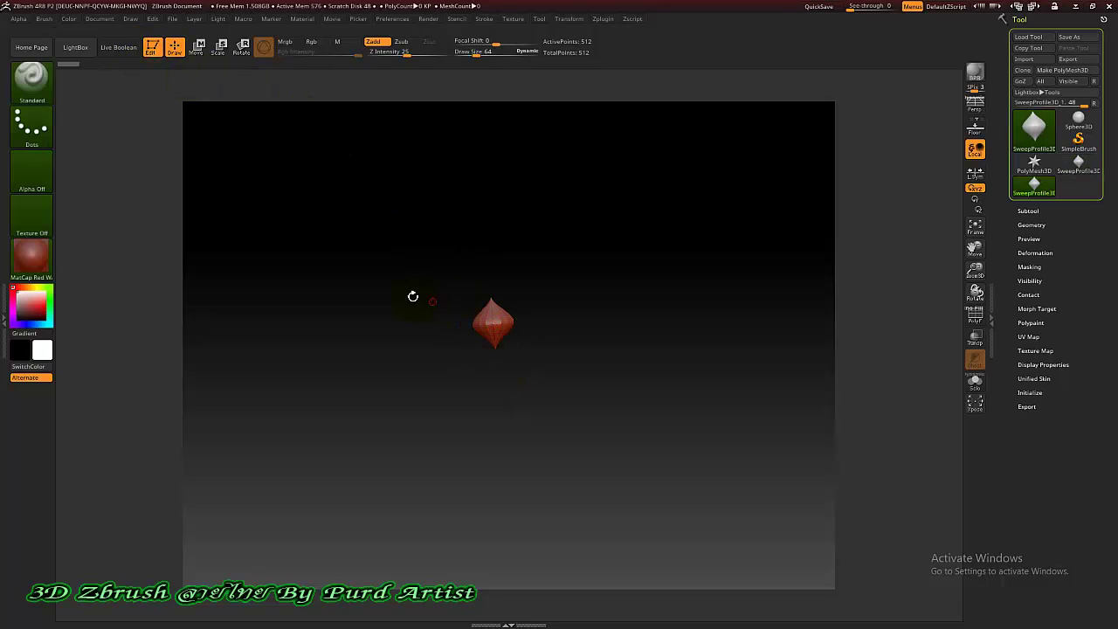
key("shift")
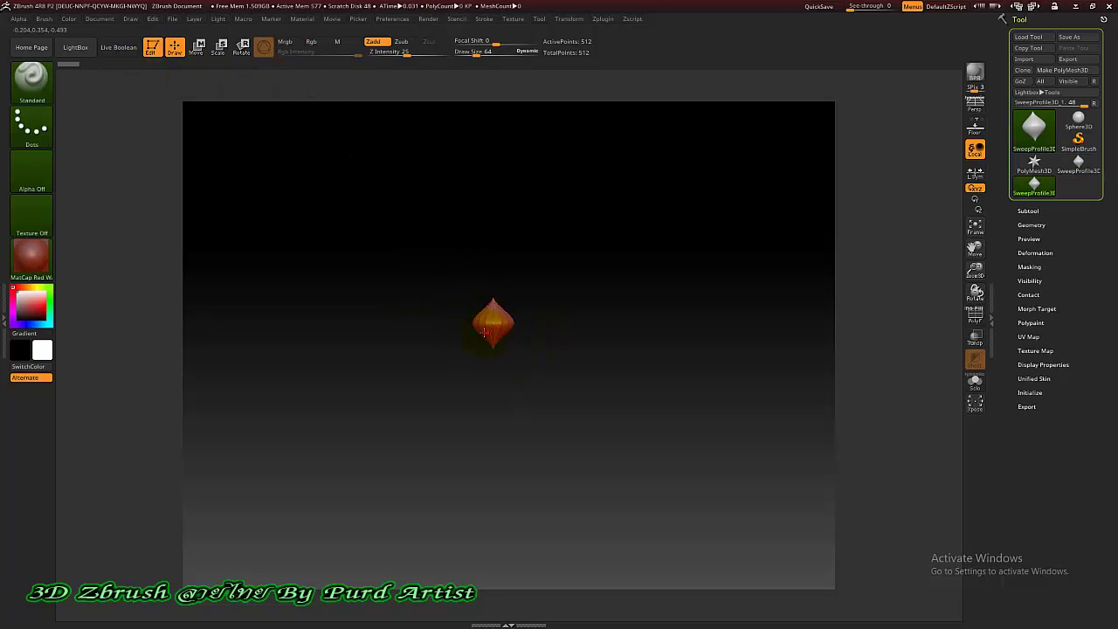
key("f")
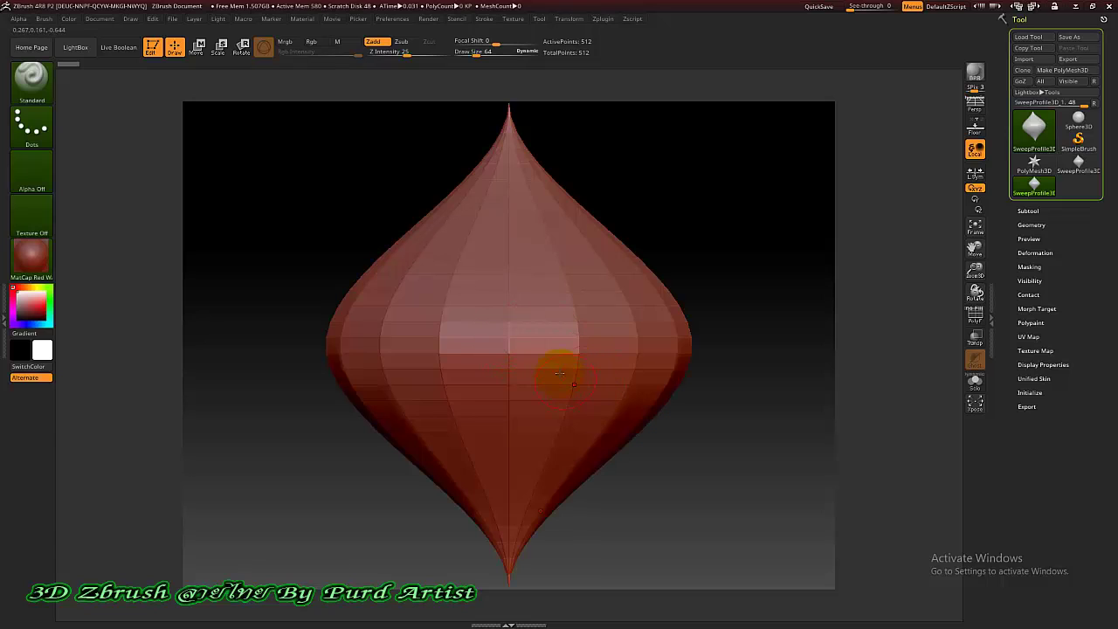
scroll(559, 358, "down", 2)
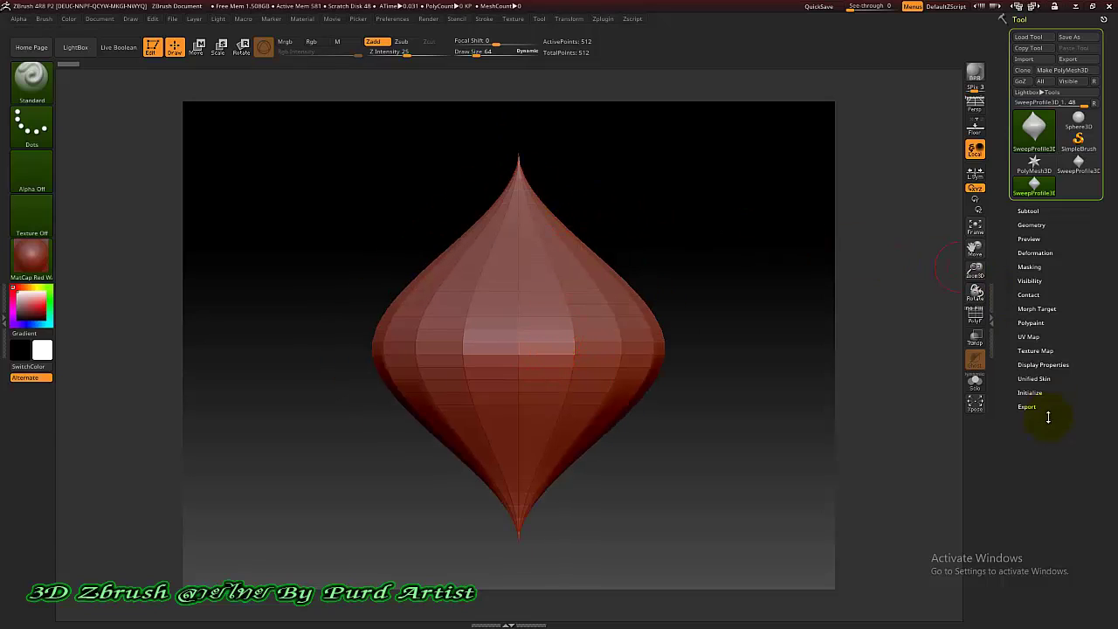
Reshape the primitive's S Profile curve into a jar silhouette with a wide flared rim, narrower neck, bulging body and flat base.
left_click(1030, 393)
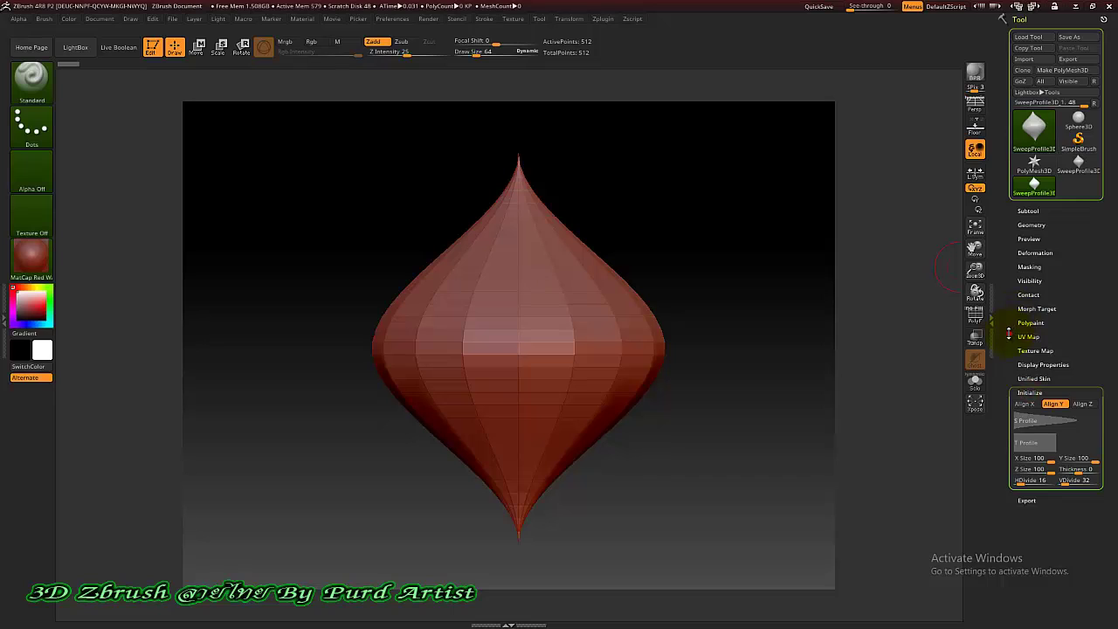
left_click(1021, 420)
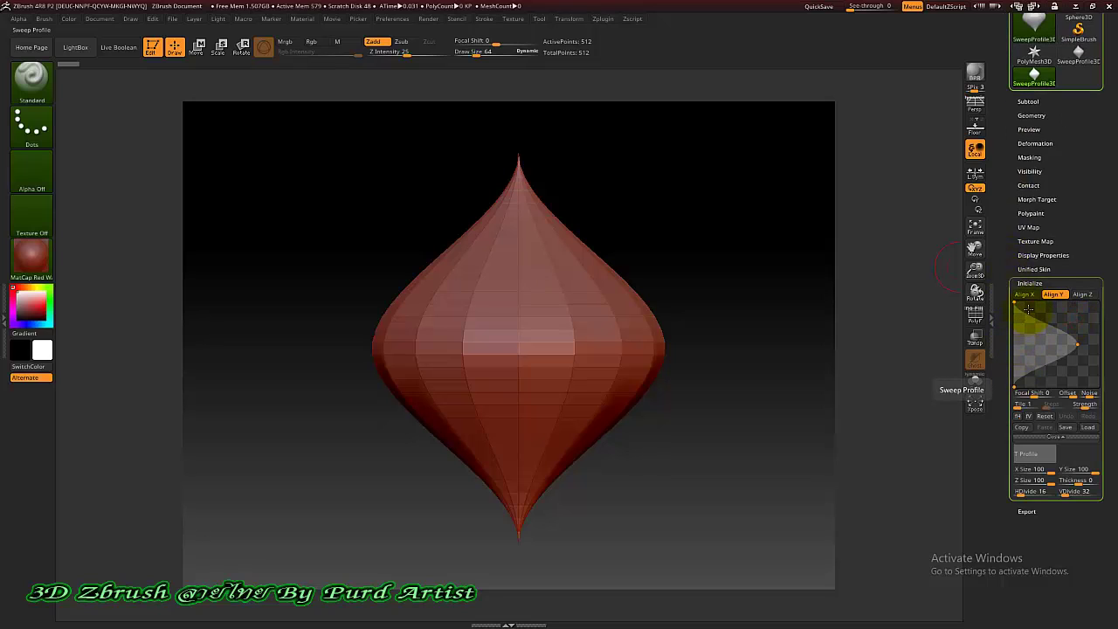
left_click_drag(1018, 303, 1057, 332)
left_click_drag(1013, 386, 1073, 368)
left_click_drag(1075, 306, 1071, 319)
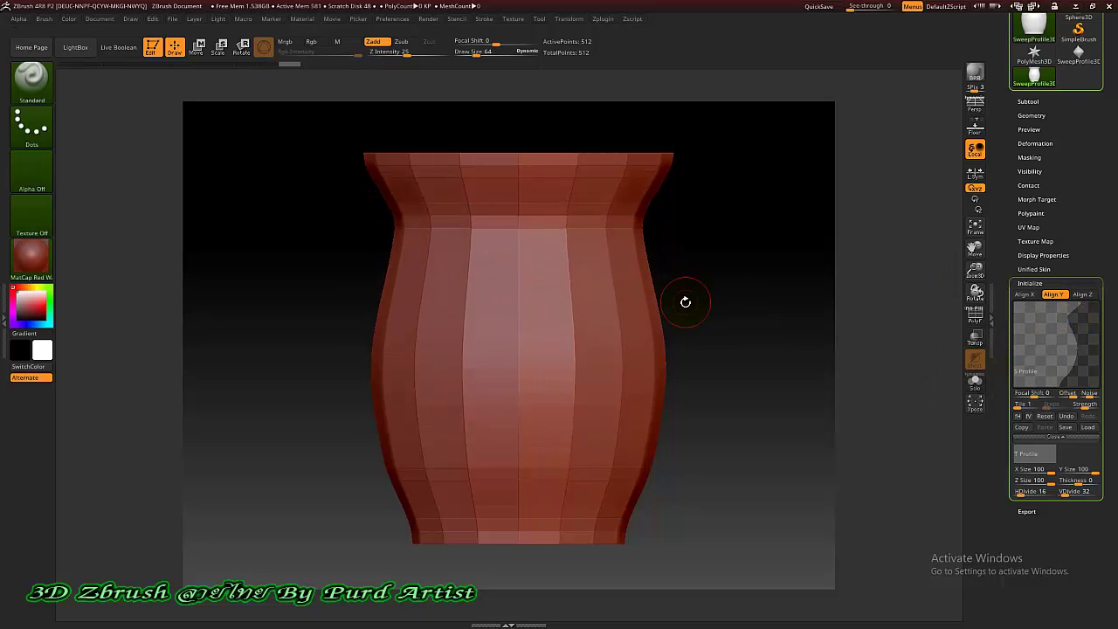
right_click_drag(683, 302, 536, 295, "ctrl")
Set the flared foot piece's Y Size to 26 and adjust its S Profile curve near the lower outer edge.
left_click_drag(1074, 258, 1073, 175)
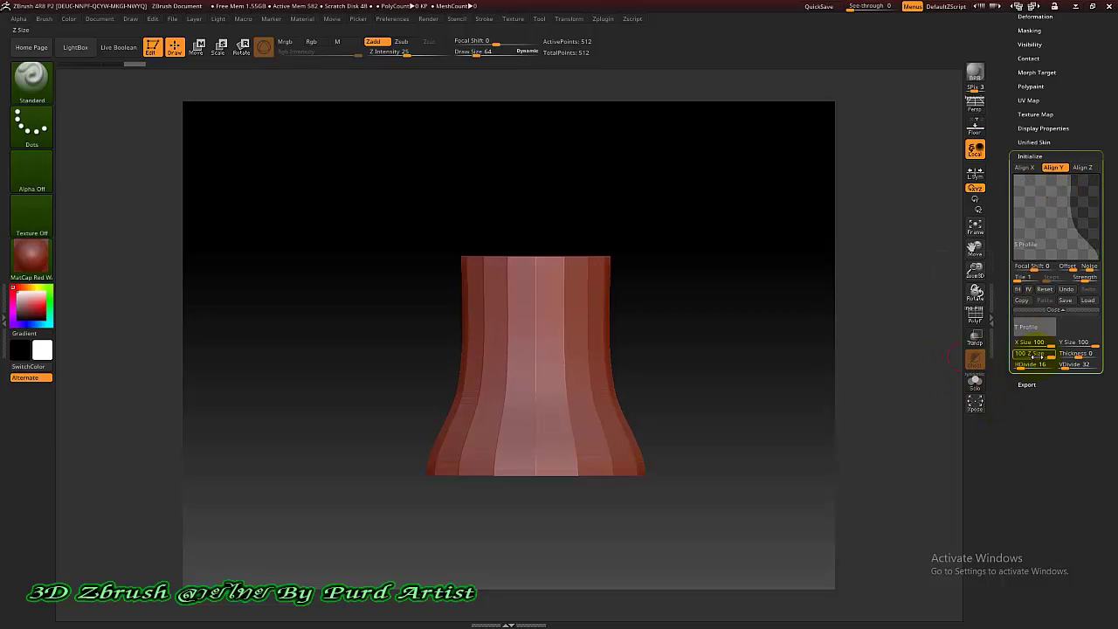
mouse_move(1050, 344)
left_mouse_down()
mouse_move(1038, 344)
mouse_move(1091, 344)
mouse_move(1070, 343)
left_mouse_up()
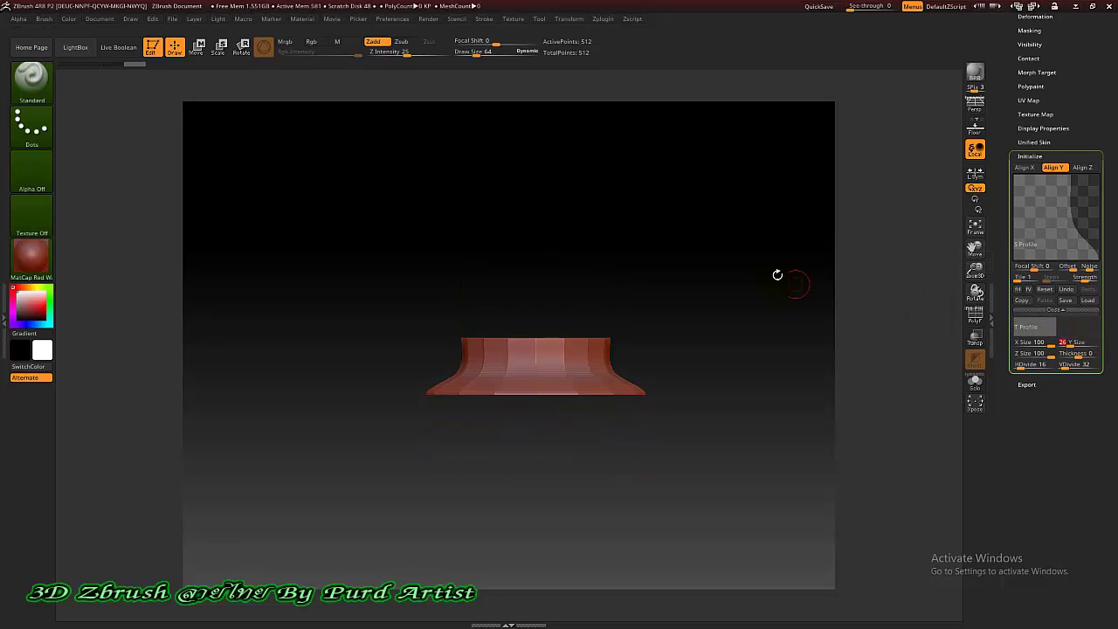
left_click_drag(748, 262, 812, 262)
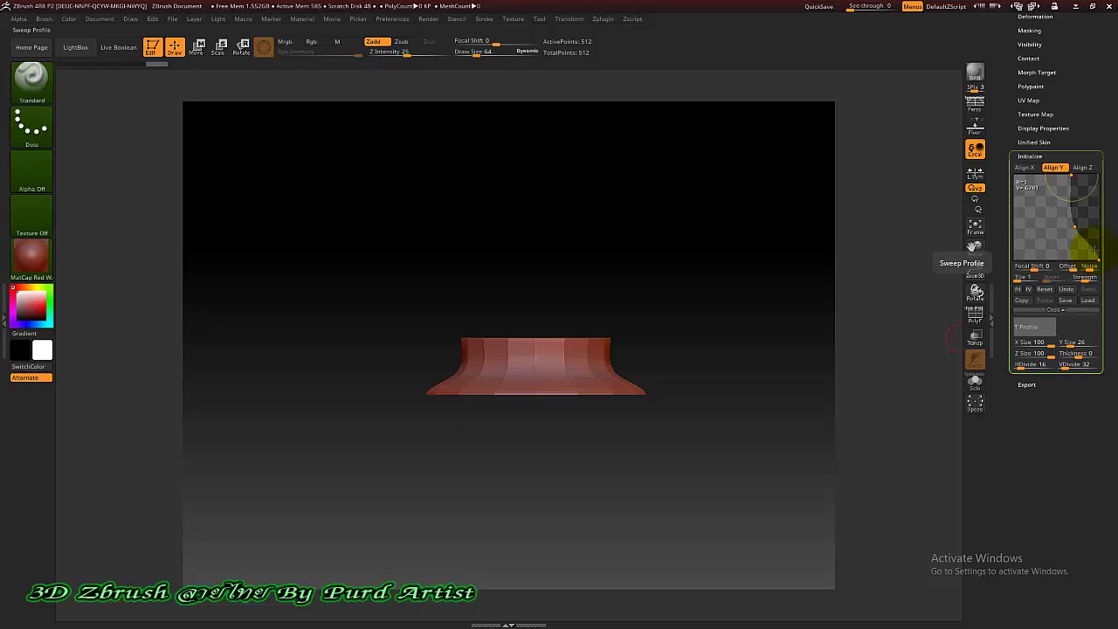
left_click_drag(1093, 249, 1096, 247)
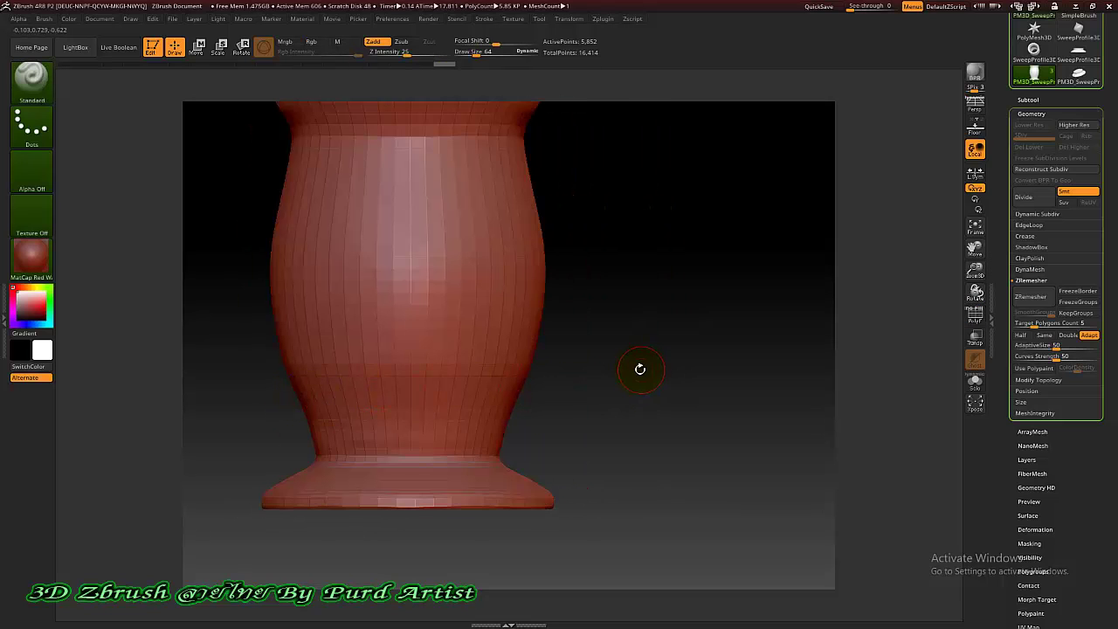
Load the custom Laithai insert-mesh brush for decorating the assembled jar.
left_click_drag(640, 370, 634, 371)
left_click_drag(541, 450, 414, 404, "alt")
mouse_move(286, 348)
left_mouse_down()
mouse_move(296, 462)
mouse_move(289, 344)
left_mouse_up()
left_click_drag(390, 461, 302, 412, "alt")
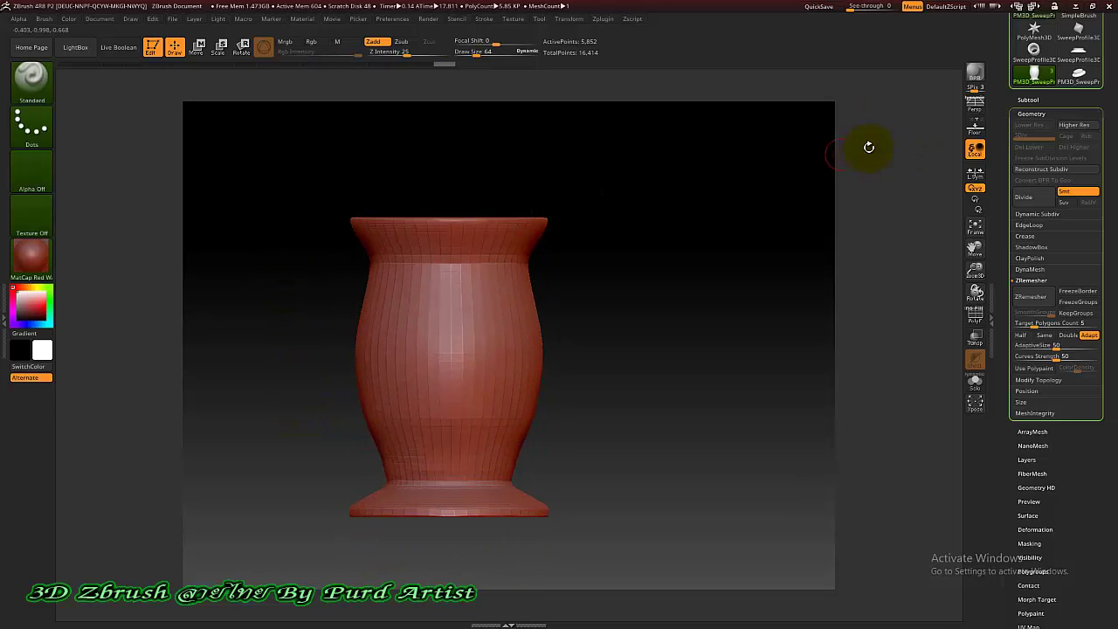
left_click_drag(1006, 116, 999, 189)
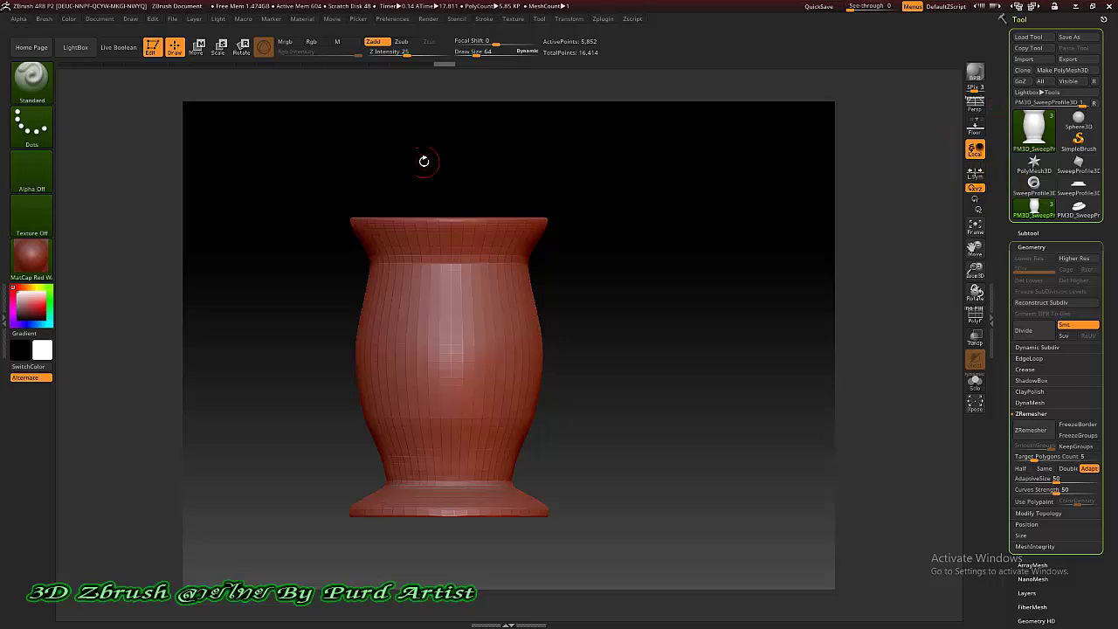
left_click(41, 94)
left_click(31, 78)
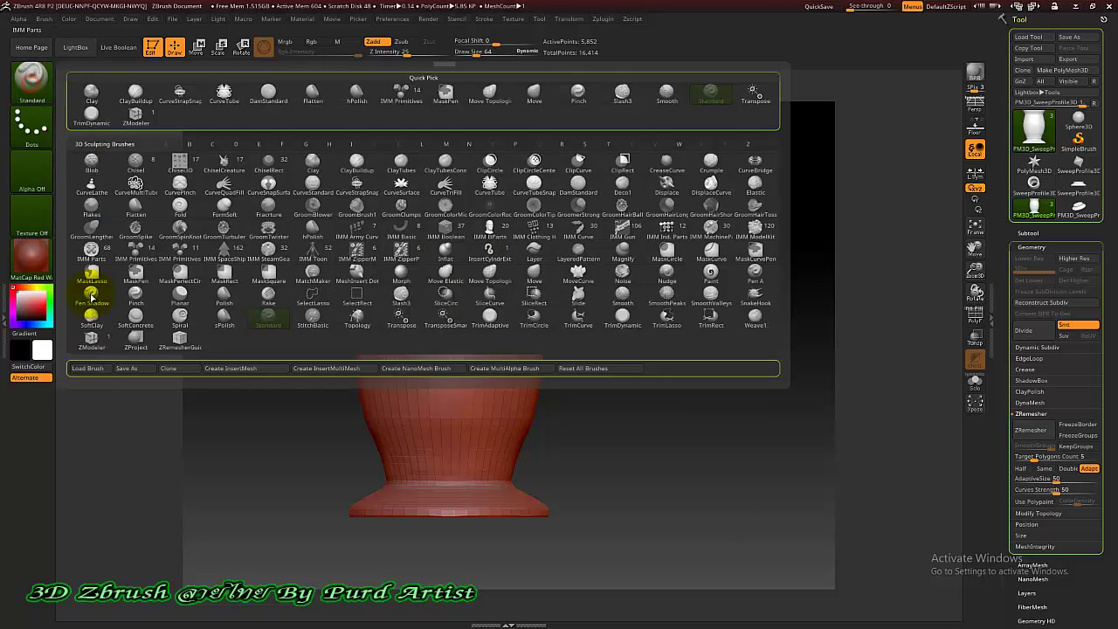
left_click(91, 368)
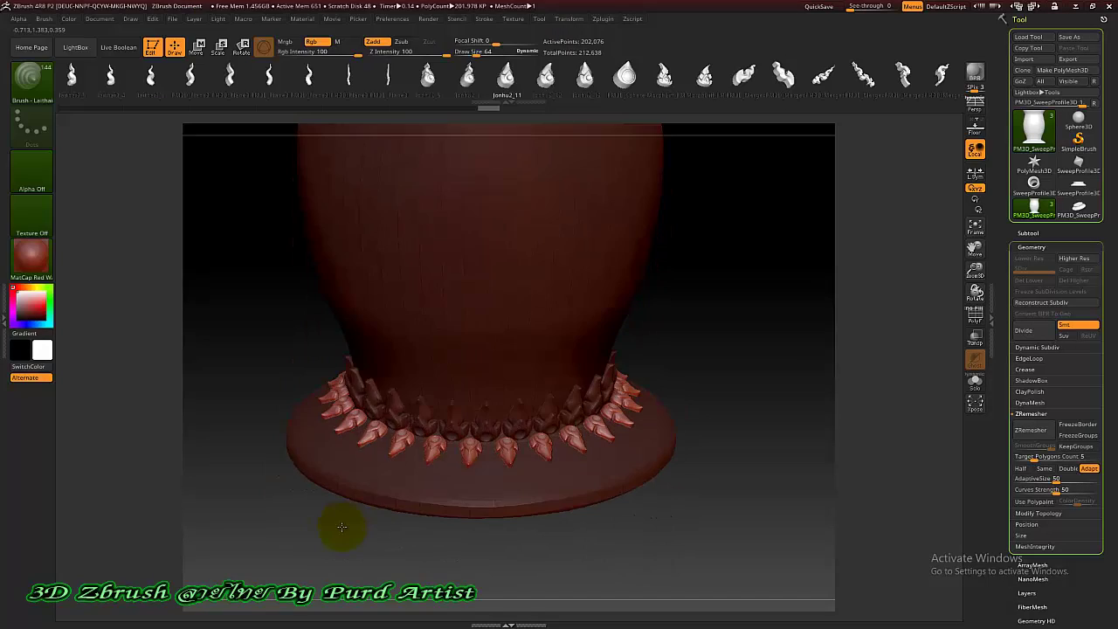
Insert an outer ring of leaf-shaped Jonhu2_11 ornaments radially around the jar's flared foot, pointing outward.
left_click_drag(337, 524, 347, 526)
right_click_drag(452, 419, 468, 497, "ctrl")
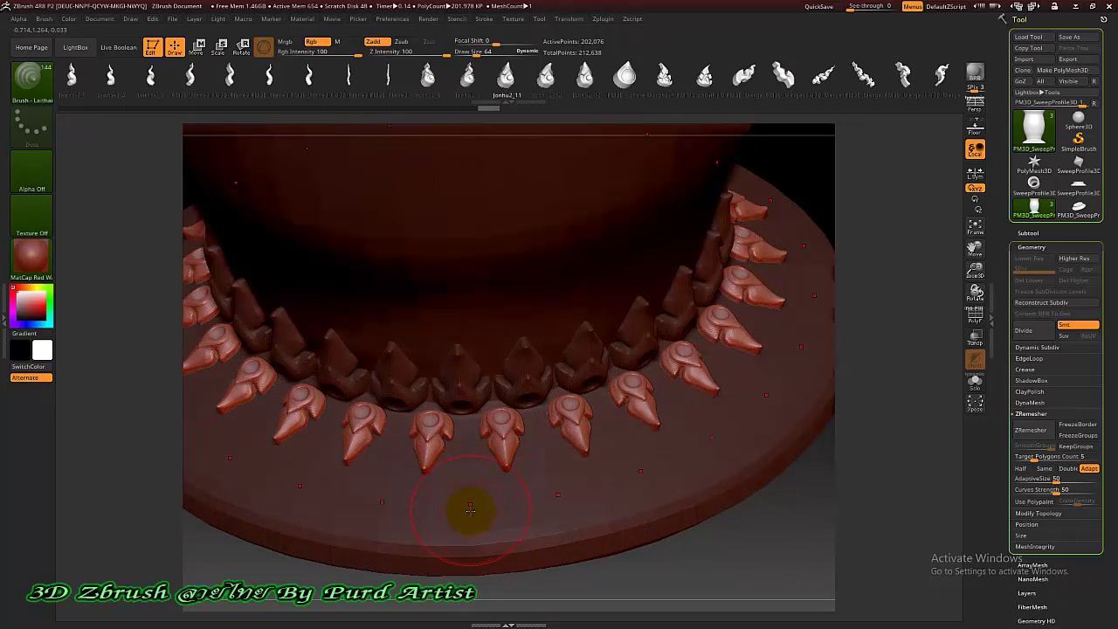
left_click_drag(469, 506, 470, 482)
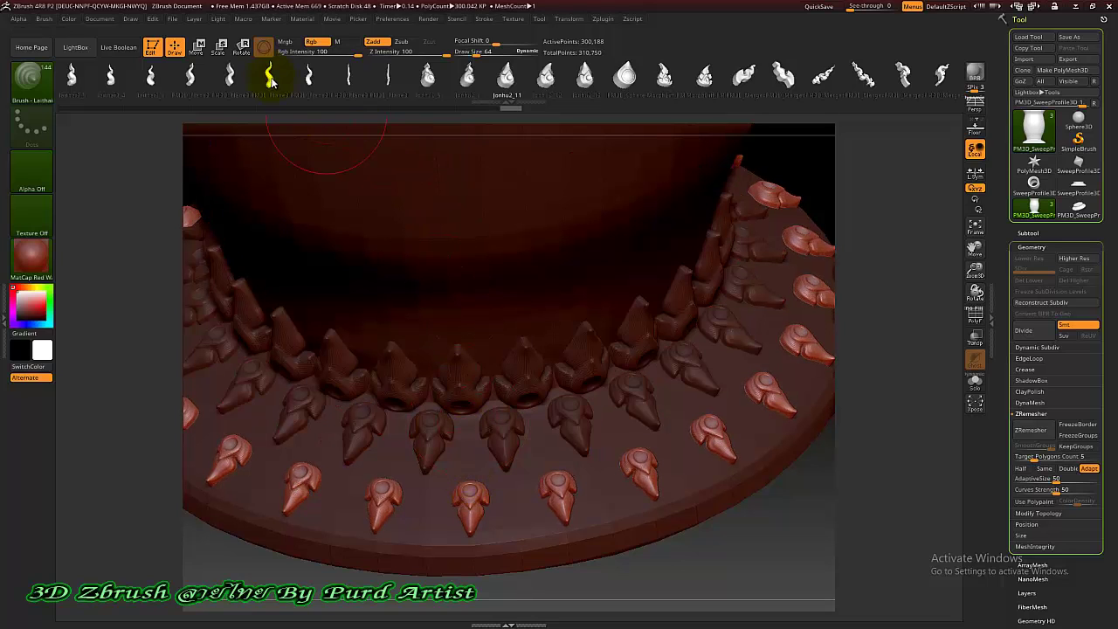
Try to insert a radial ring of laithai3_1 bar ornaments between the leaf ornaments on the foot.
left_click_drag(267, 85, 401, 82)
left_click(501, 74)
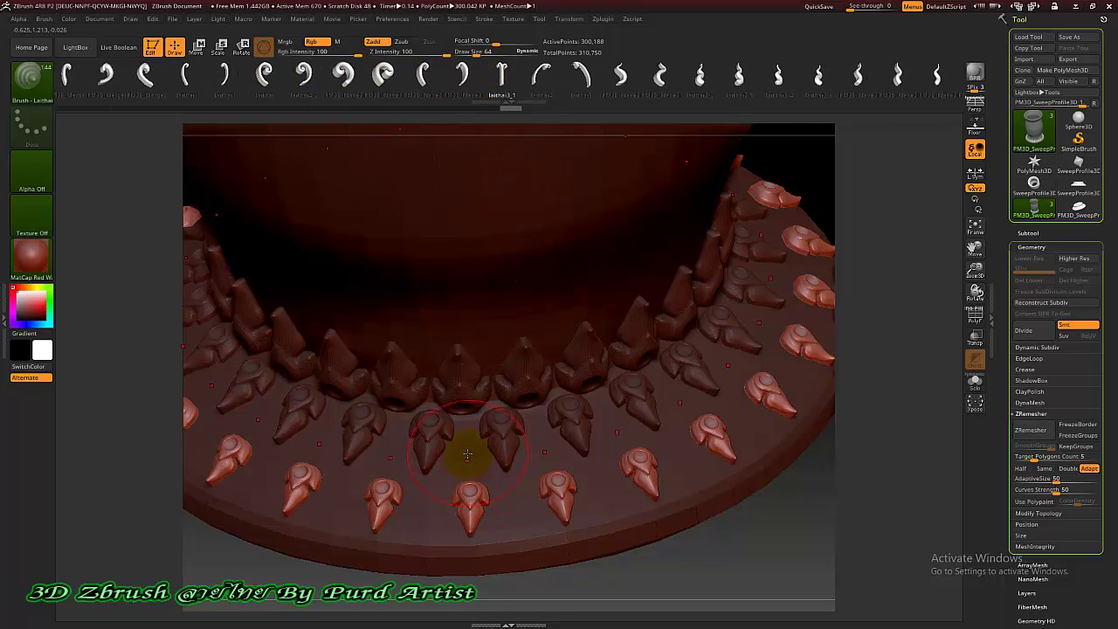
left_click_drag(467, 449, 465, 416)
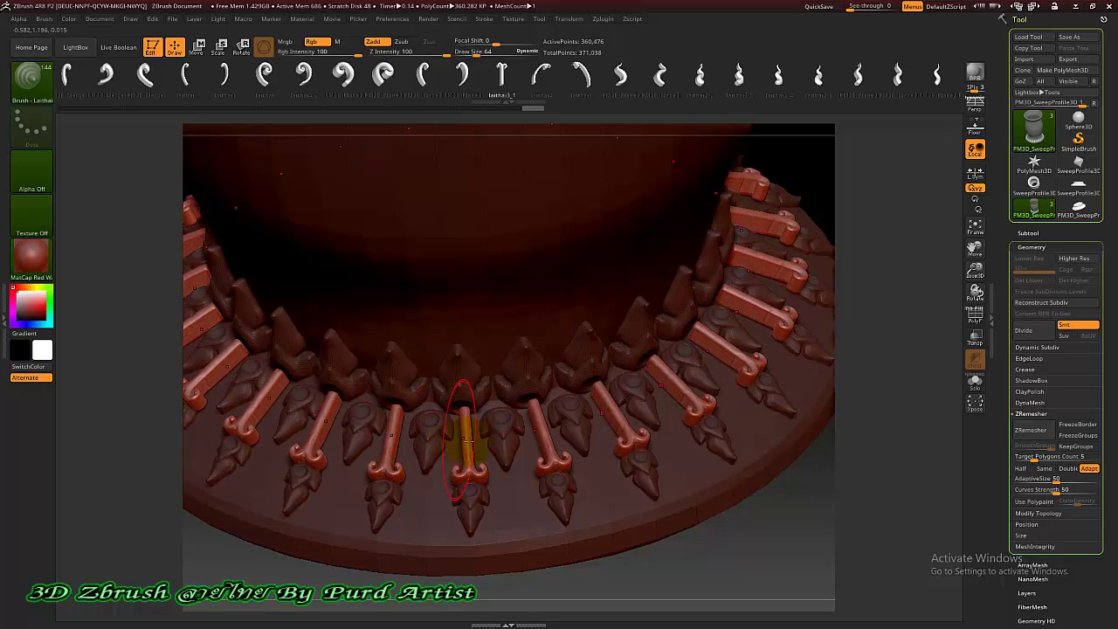
left_click_drag(720, 554, 739, 532)
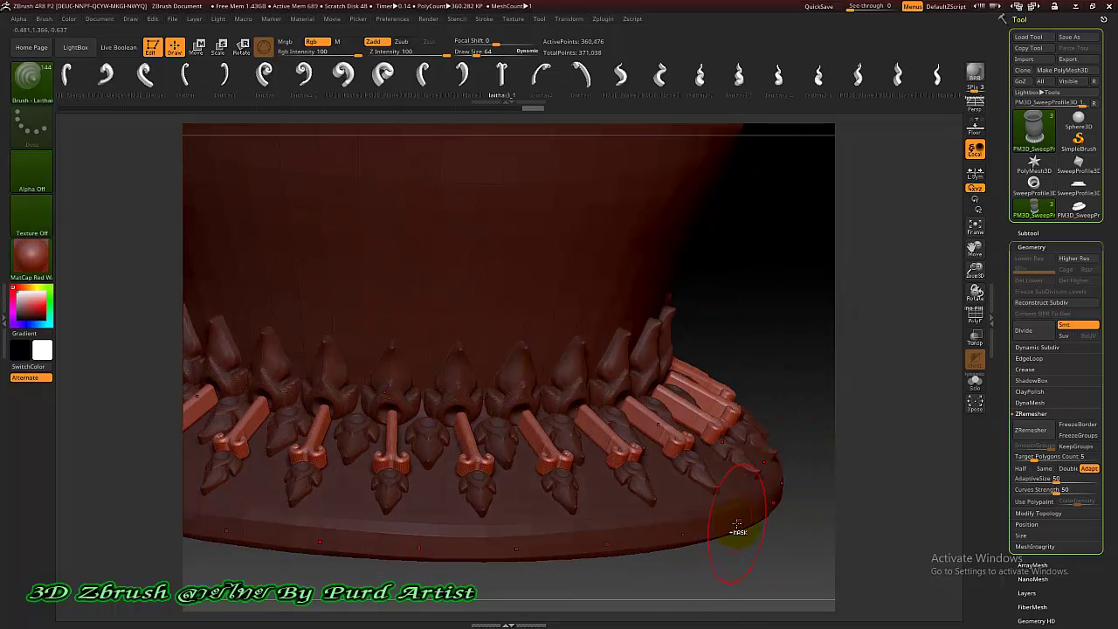
key("ctrl")
key("ctrl+z")
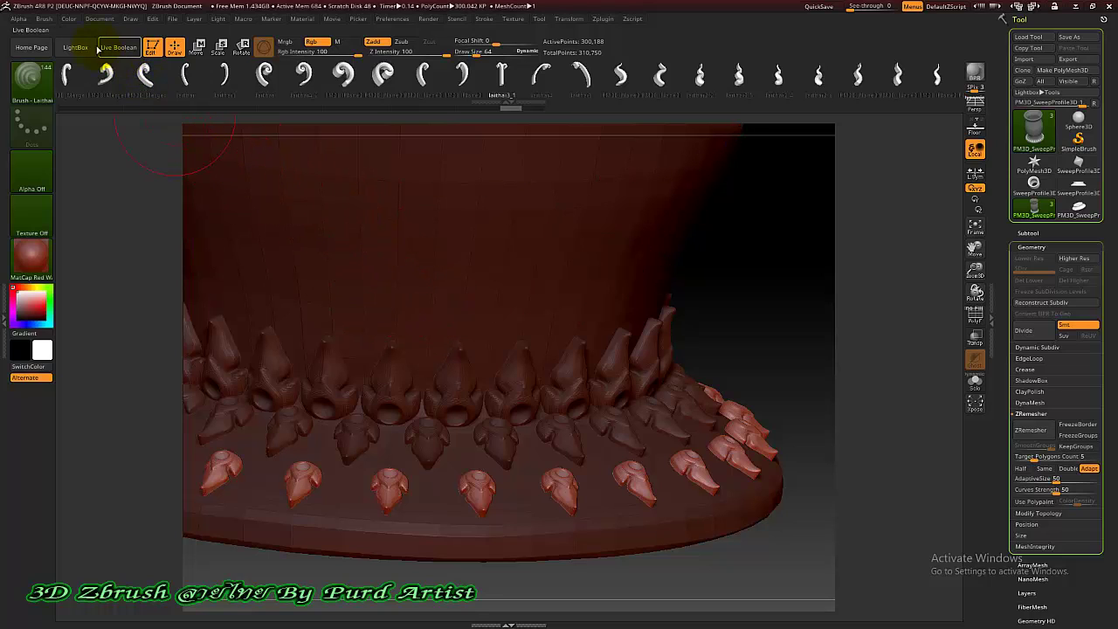
Set the insert brush's Imbed depth to 0.
left_click(44, 20)
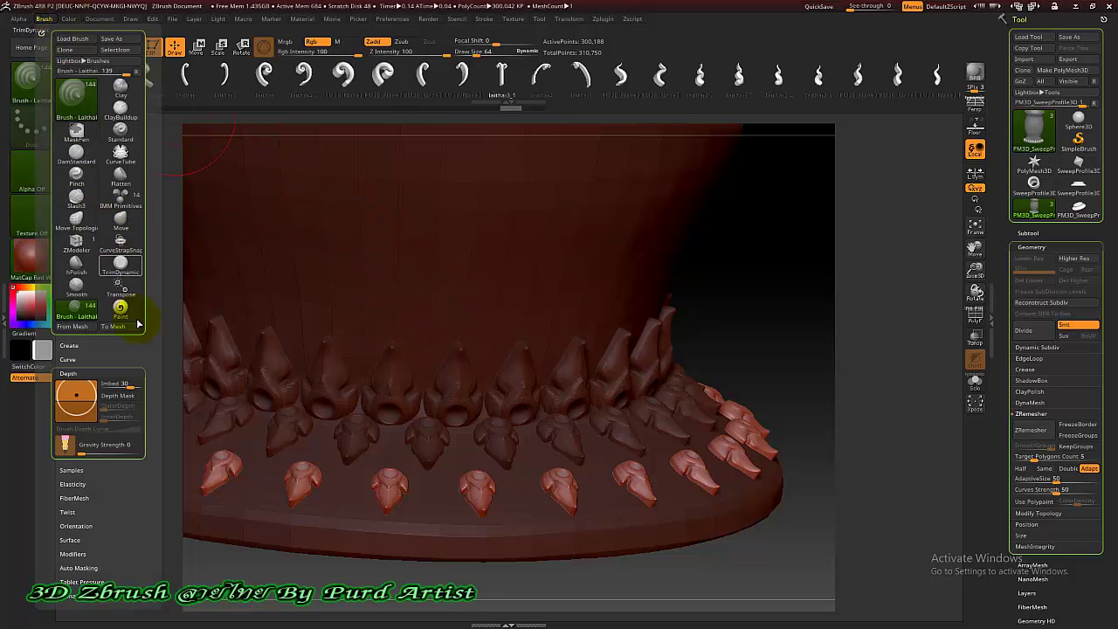
left_click(116, 382)
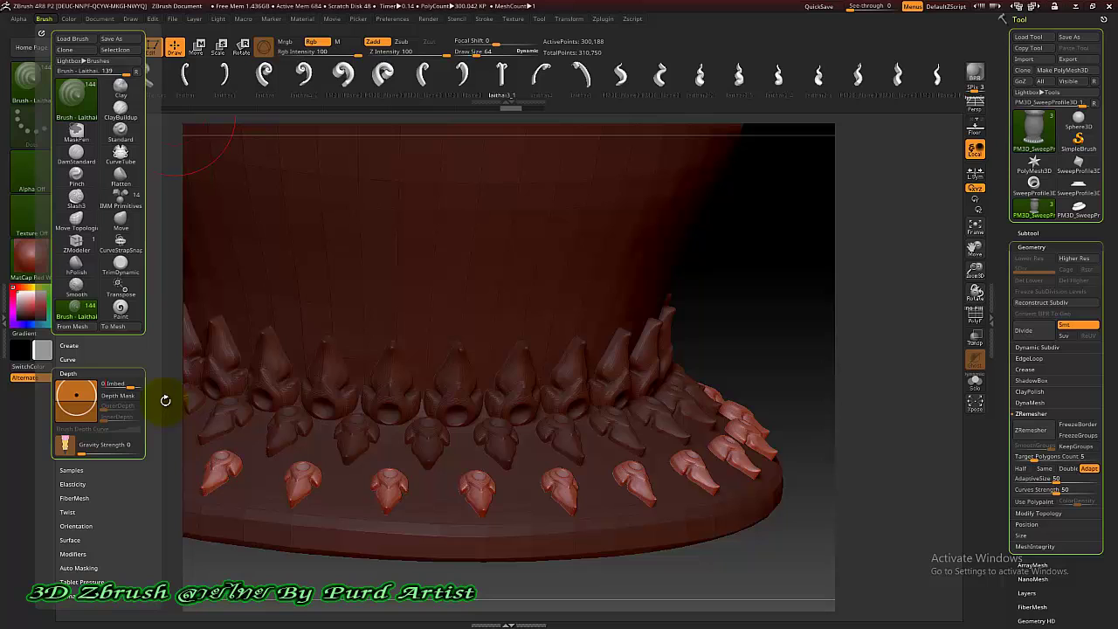
left_click_drag(331, 558, 388, 447)
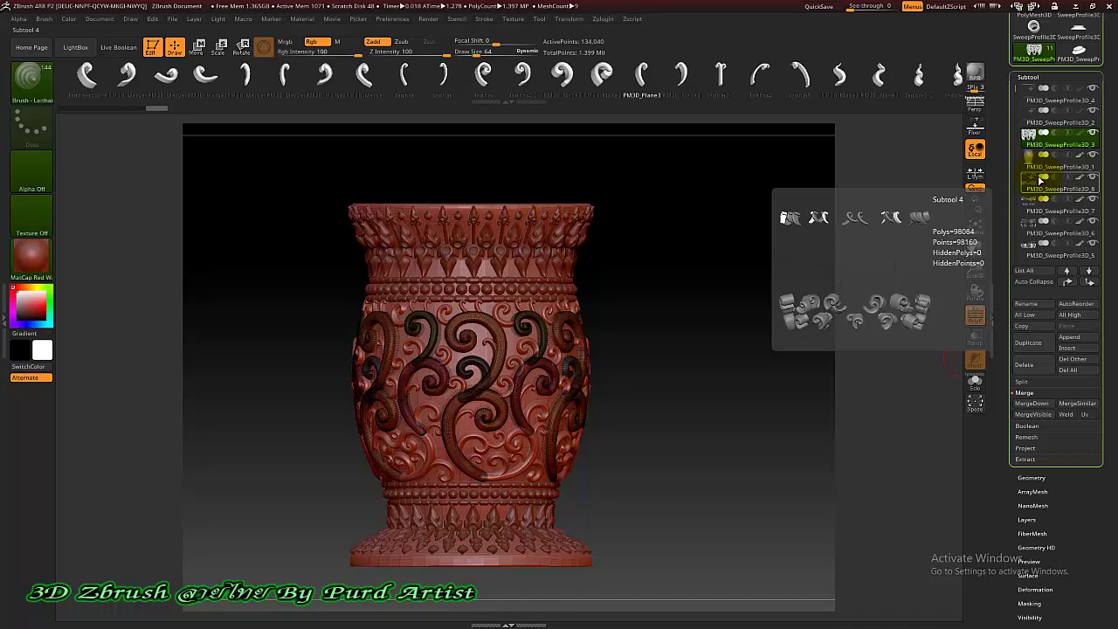
Merge the body's scroll ornament subtools PM3D_SweepProfile3D_3, _8, _7, _6 and _5 down into a single subtool.
left_click(1042, 181)
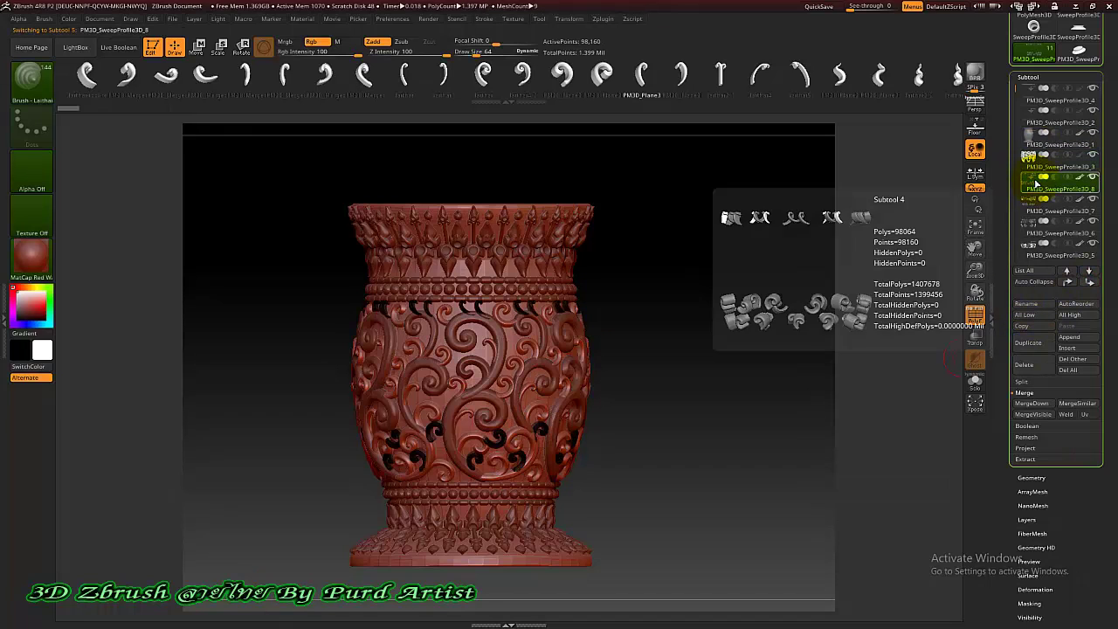
left_click(1032, 404)
left_click(923, 431)
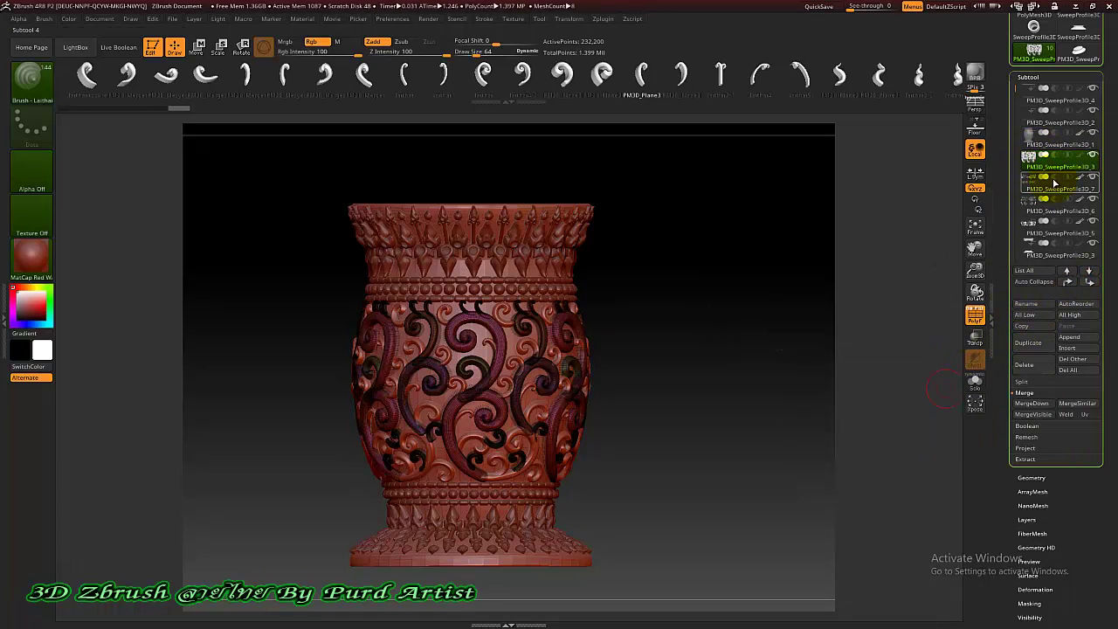
left_click(1029, 403)
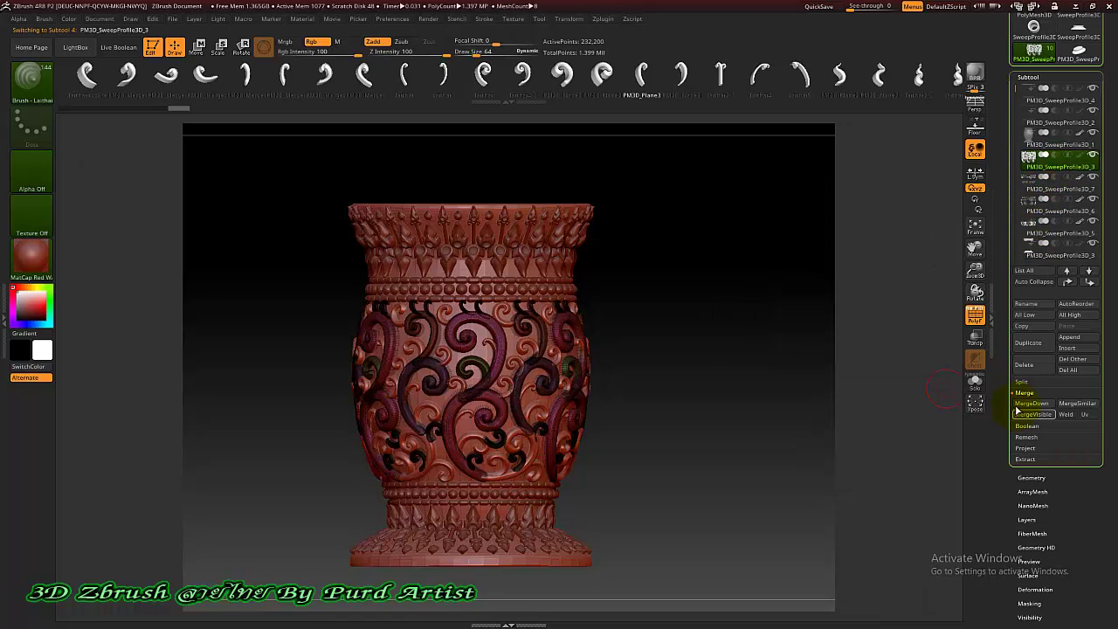
left_click(923, 430)
left_click(1028, 402)
left_click(923, 430)
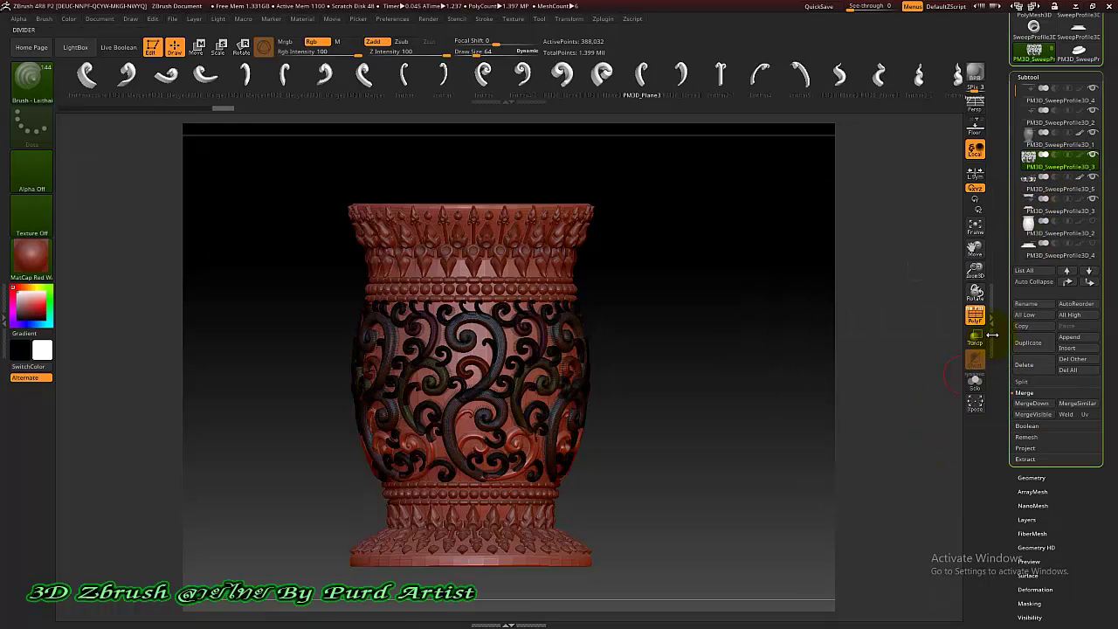
left_click(1028, 402)
left_click(923, 429)
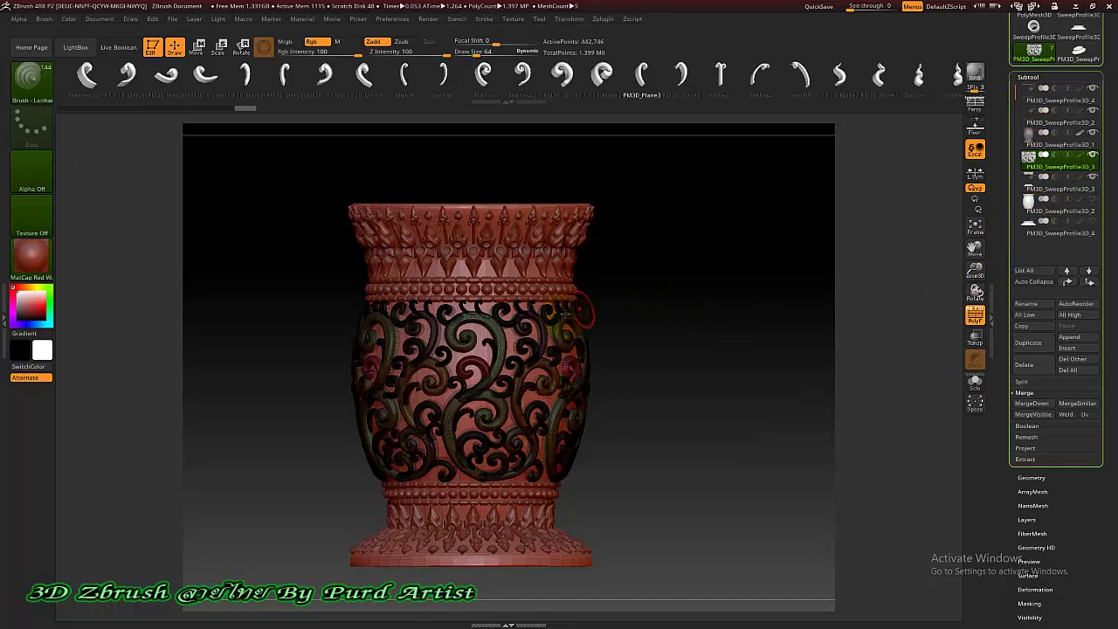
mouse_move(305, 318)
left_mouse_down()
mouse_move(294, 323)
mouse_move(322, 303)
left_mouse_up()
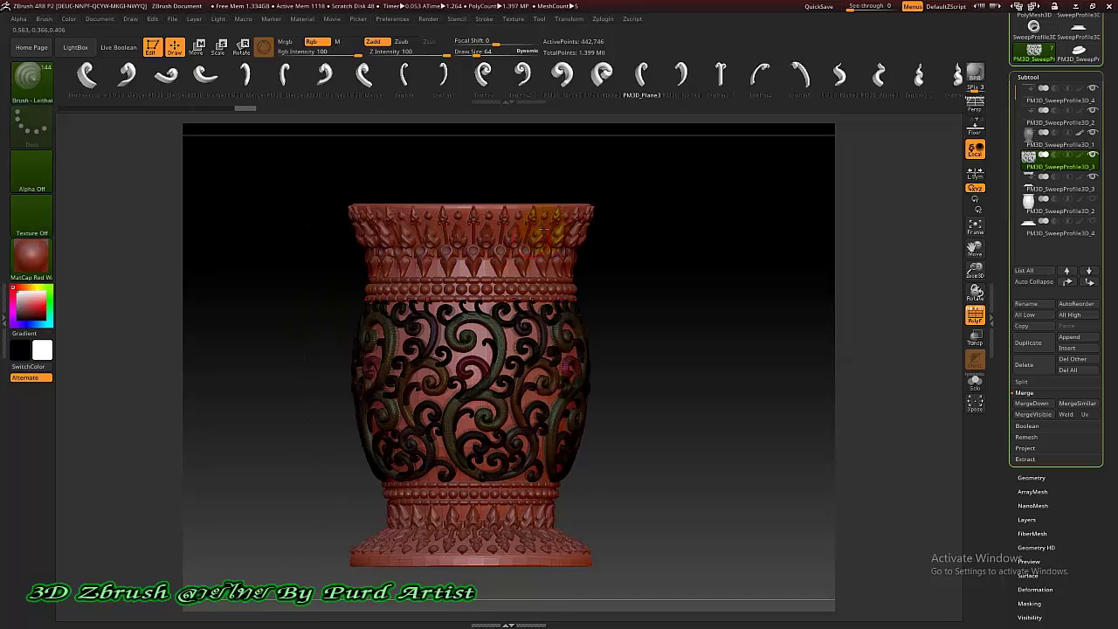
Merge the bead-ring subtool PM3D_SweepProfile3D_4 down with PM3D_SweepProfile3D_2 into a single subtool.
left_click(1071, 116)
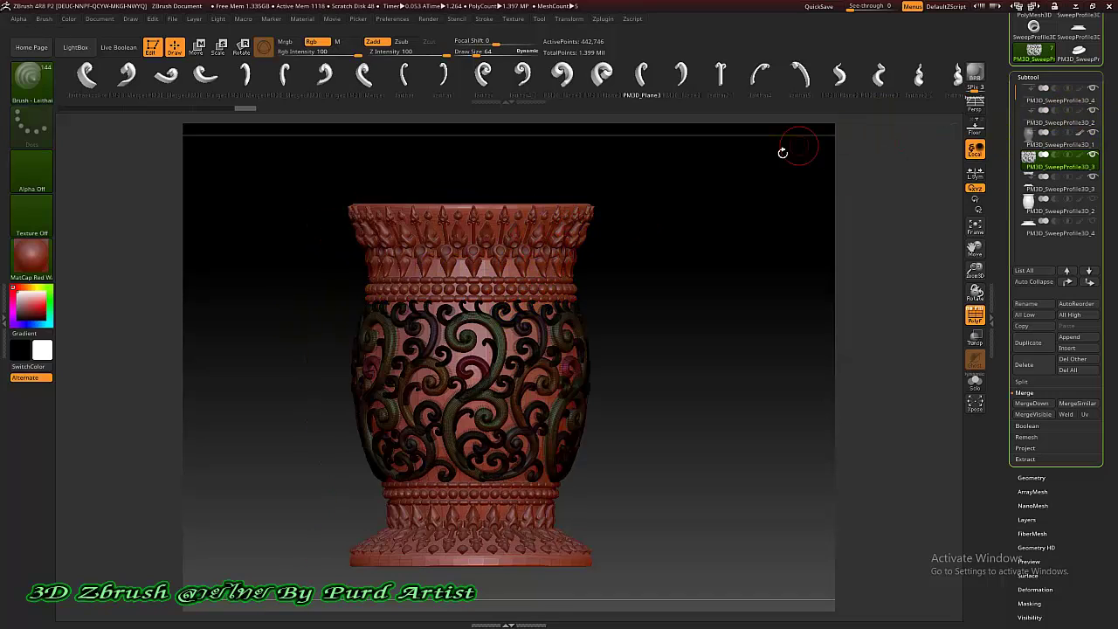
left_click(1066, 99)
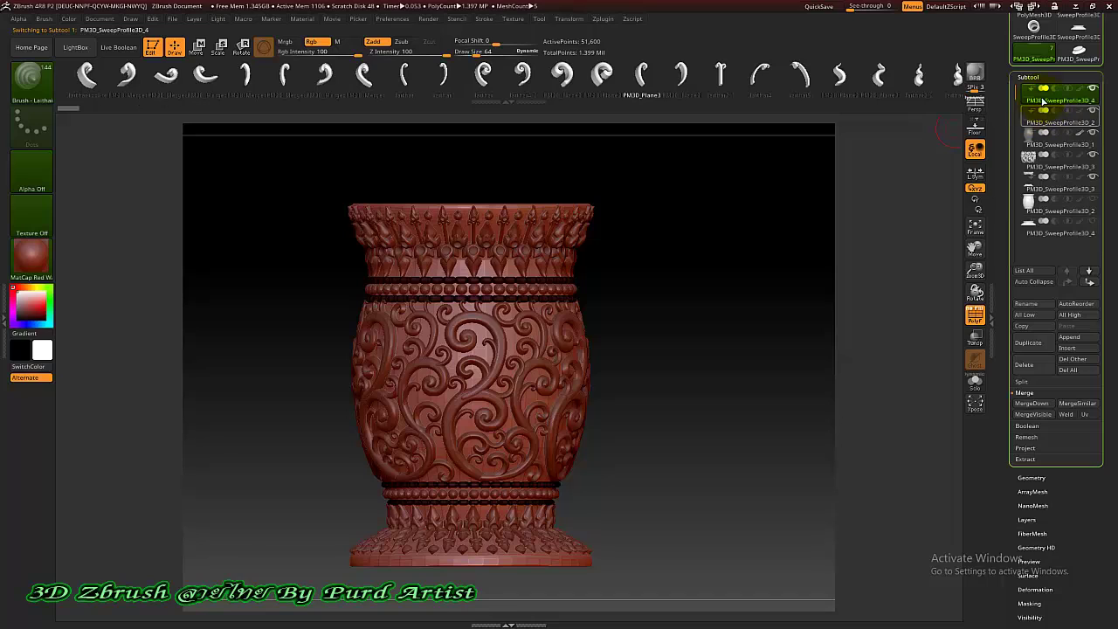
mouse_move(1048, 110)
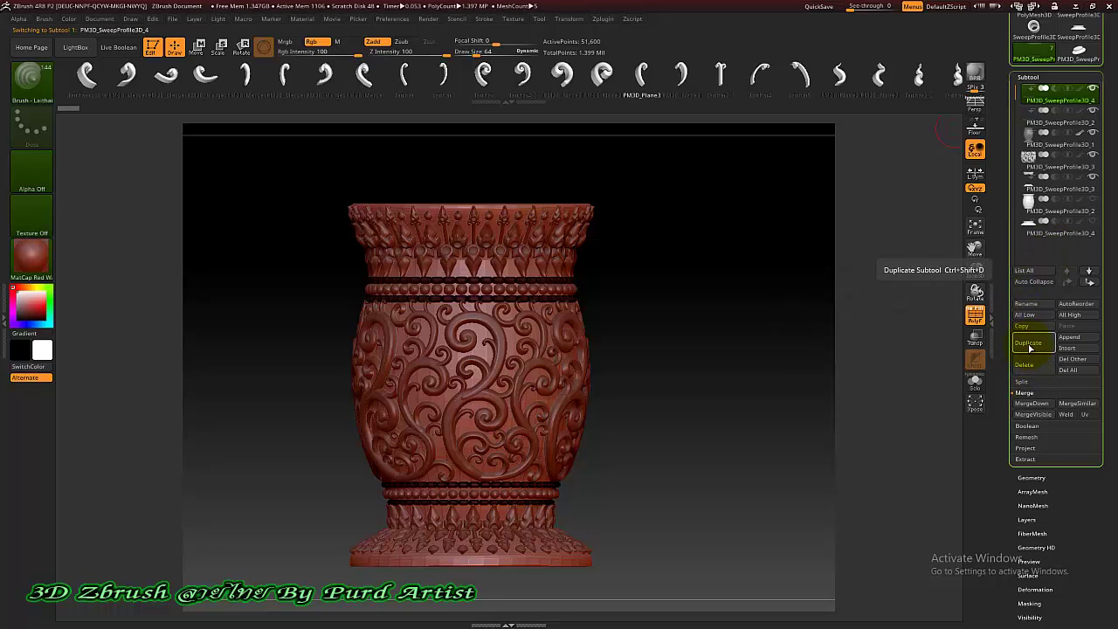
left_click(1028, 403)
left_click(924, 427)
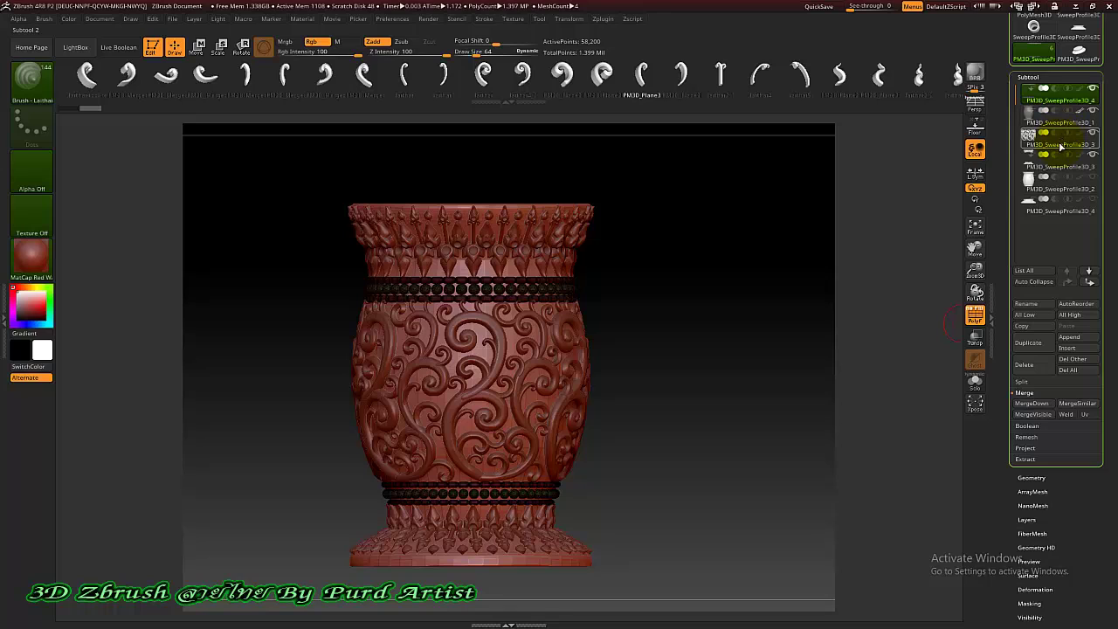
Make a separate PolyMesh3D tool from the plain jar body subtool PM3D_SweepProfile3D_2, and return to the full jar tool.
left_click(1059, 165)
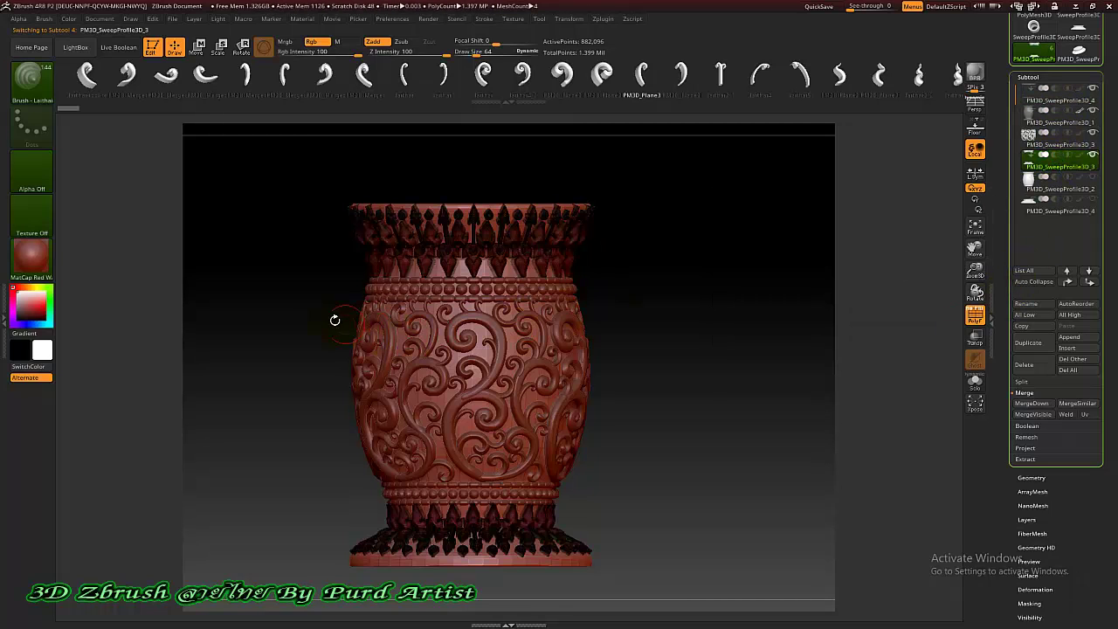
mouse_move(304, 330)
left_mouse_down()
mouse_move(321, 288)
mouse_move(318, 222)
mouse_move(301, 360)
mouse_move(302, 324)
mouse_move(322, 320)
left_mouse_up()
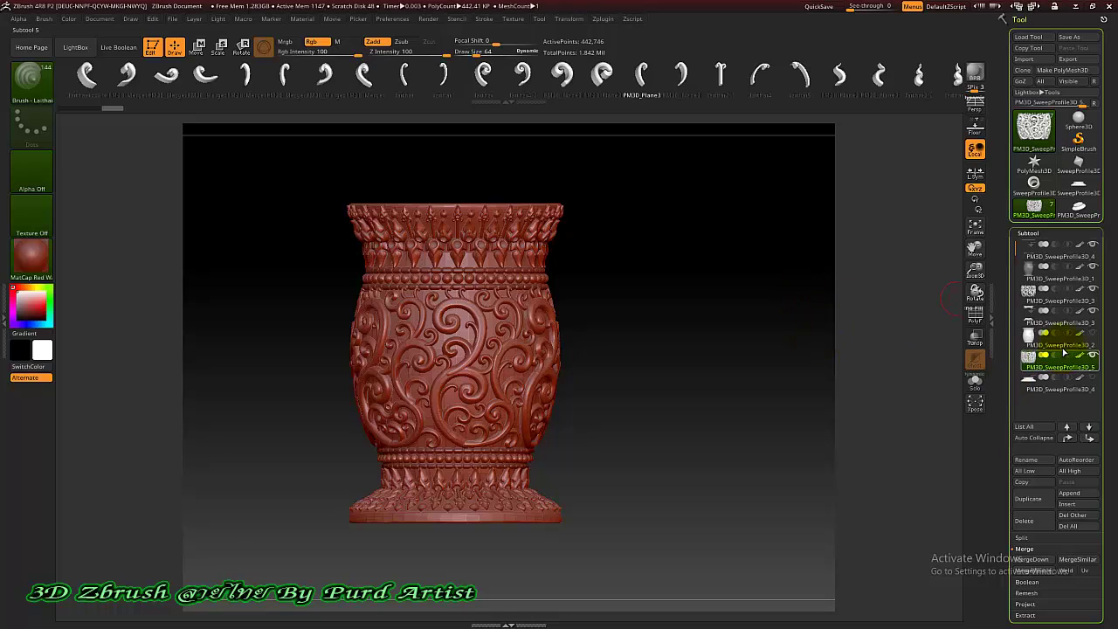
left_click(1060, 345)
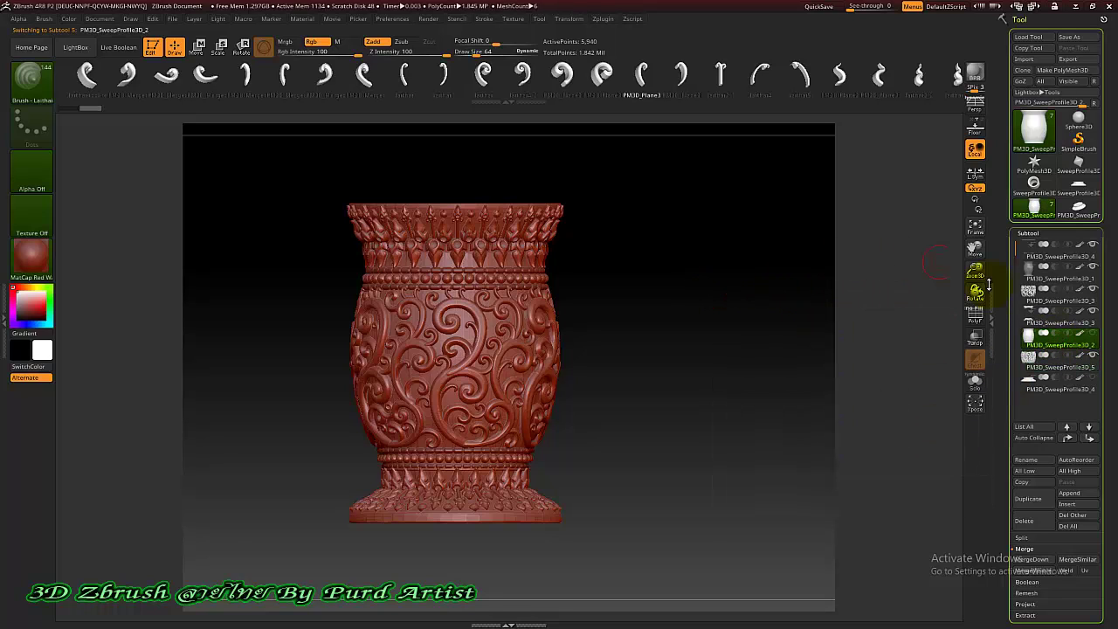
left_click(1064, 74)
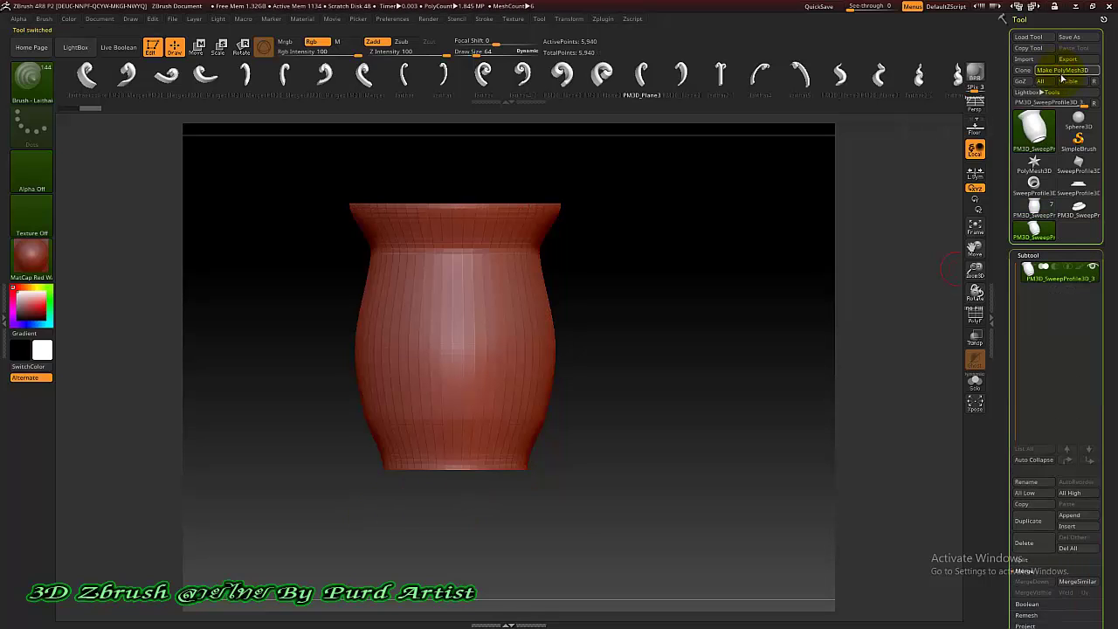
left_click(1034, 207)
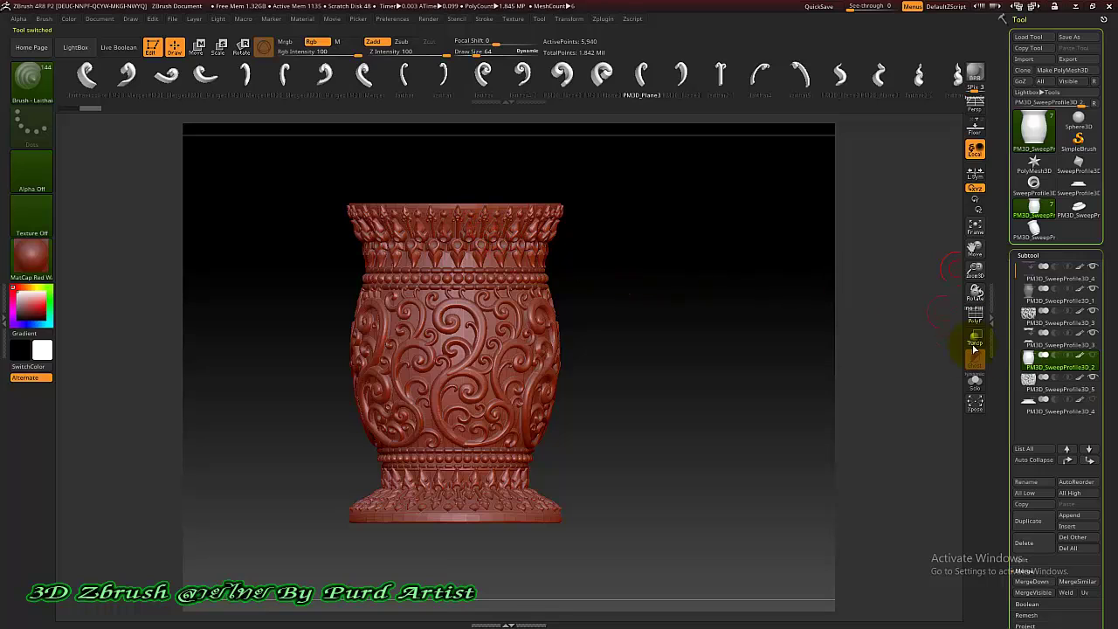
Make separate PolyMesh3D tools from the plain foot subtool PM3D_SweepProfile3D_4 and the body's scroll ornament subtool PM3D_SweepProfile3D_3.
left_click(1053, 410)
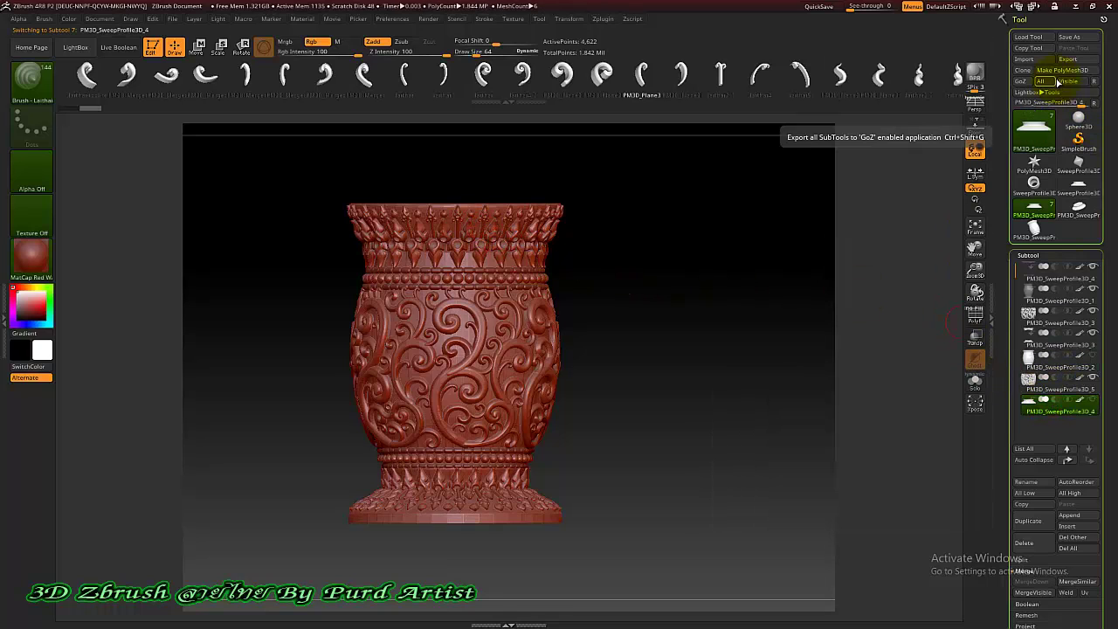
left_click(1060, 73)
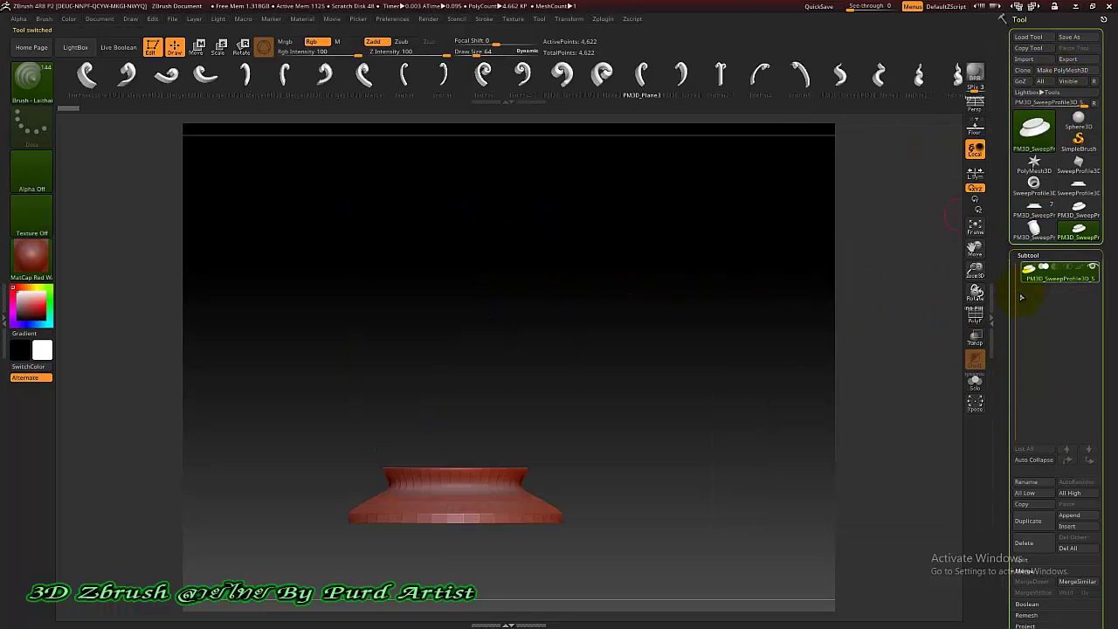
left_click(1034, 210)
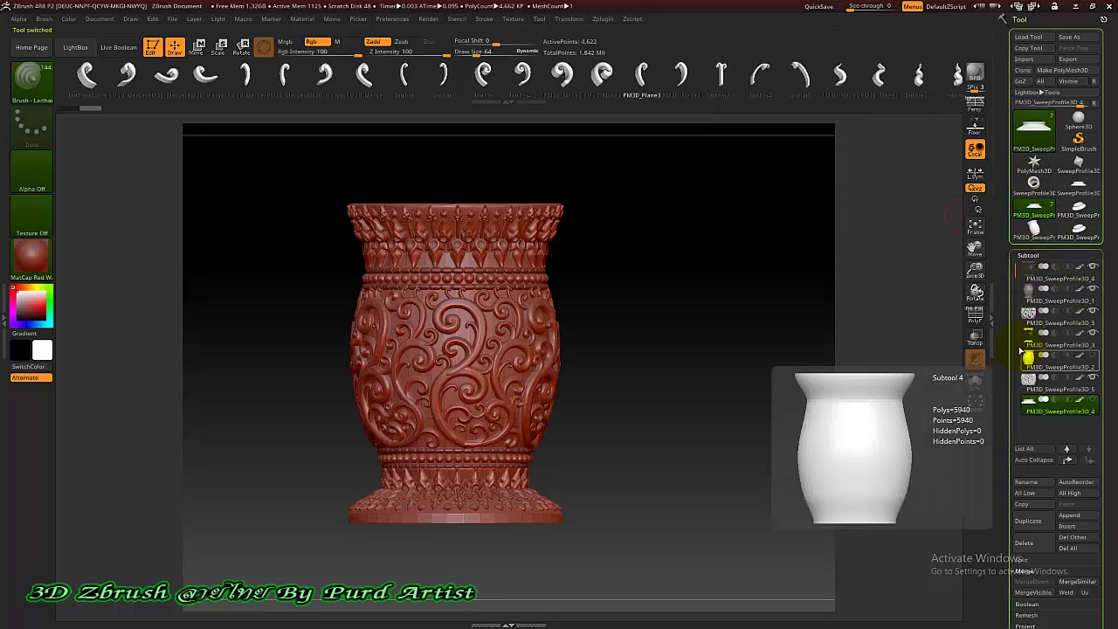
left_click(1052, 321)
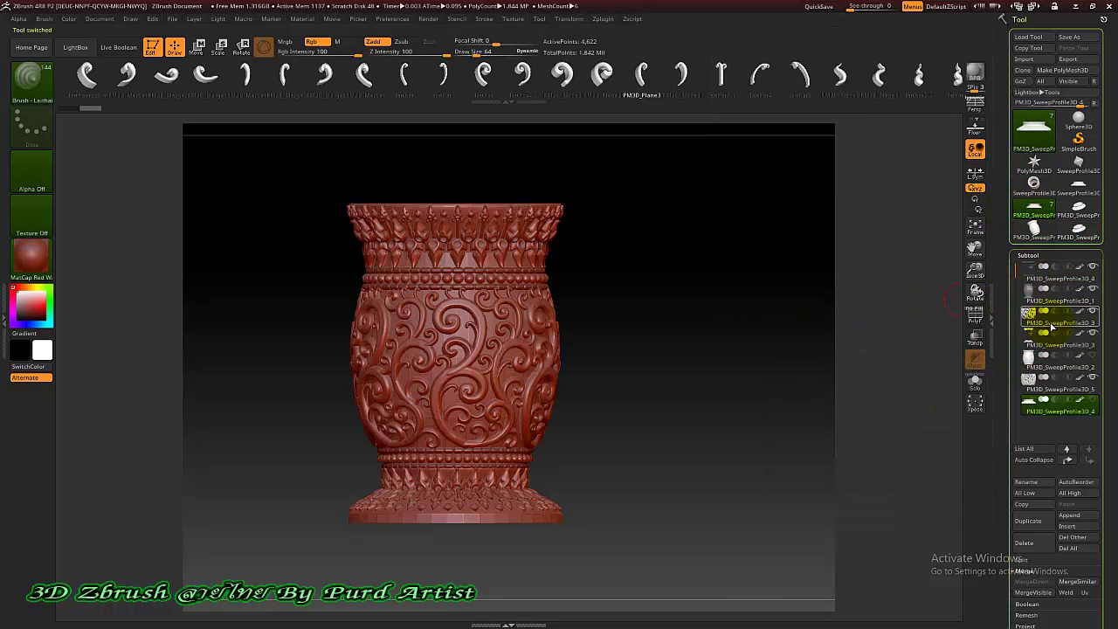
left_click(1053, 323)
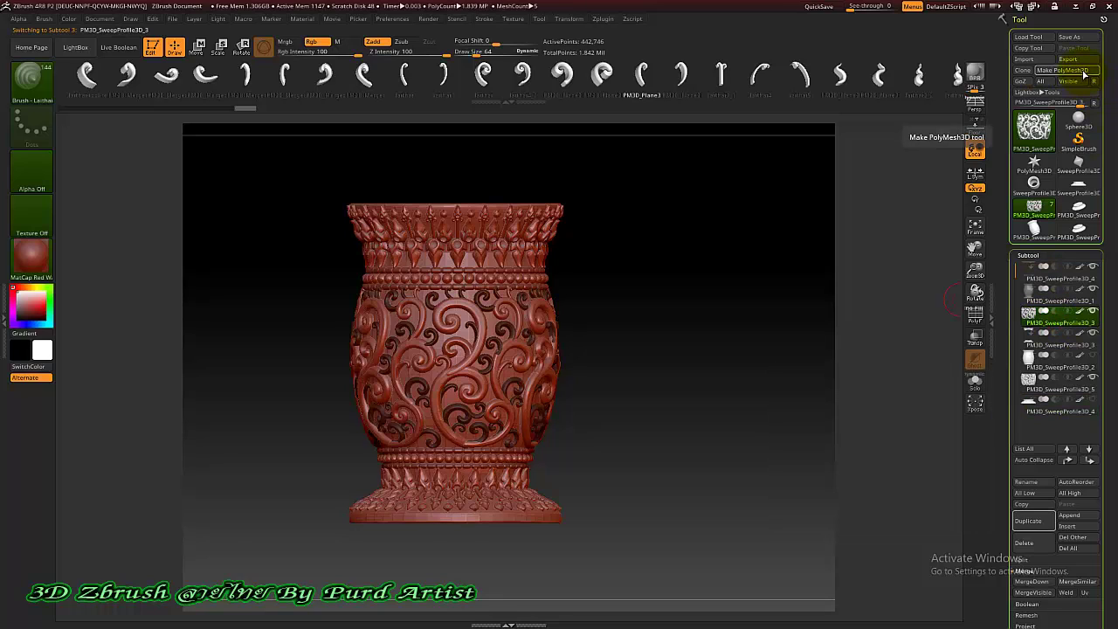
left_click(1072, 71)
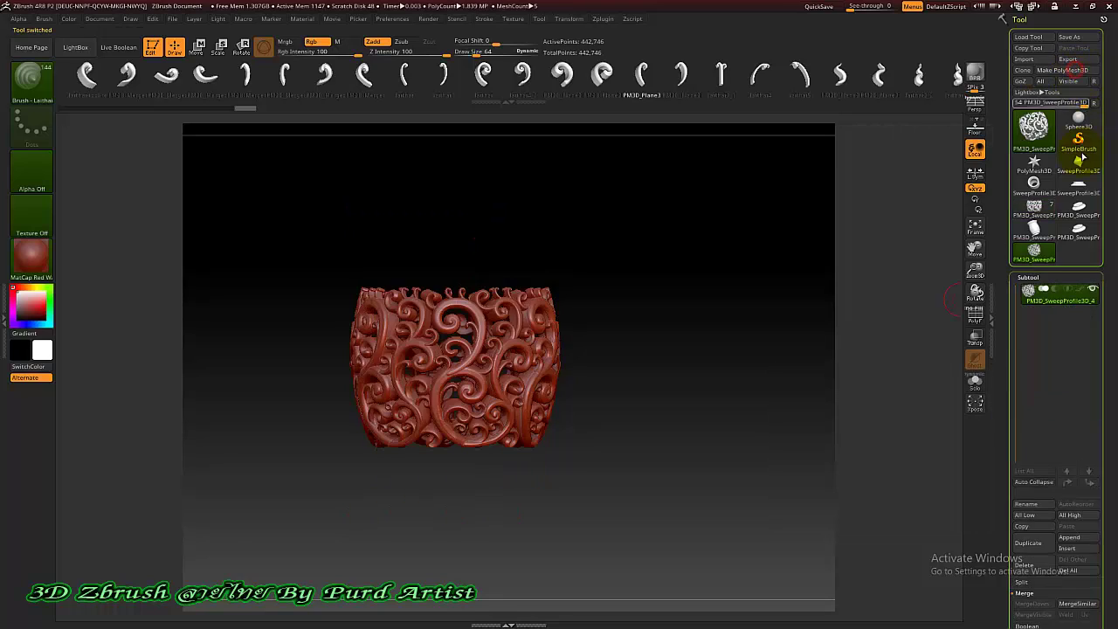
left_click(1033, 212)
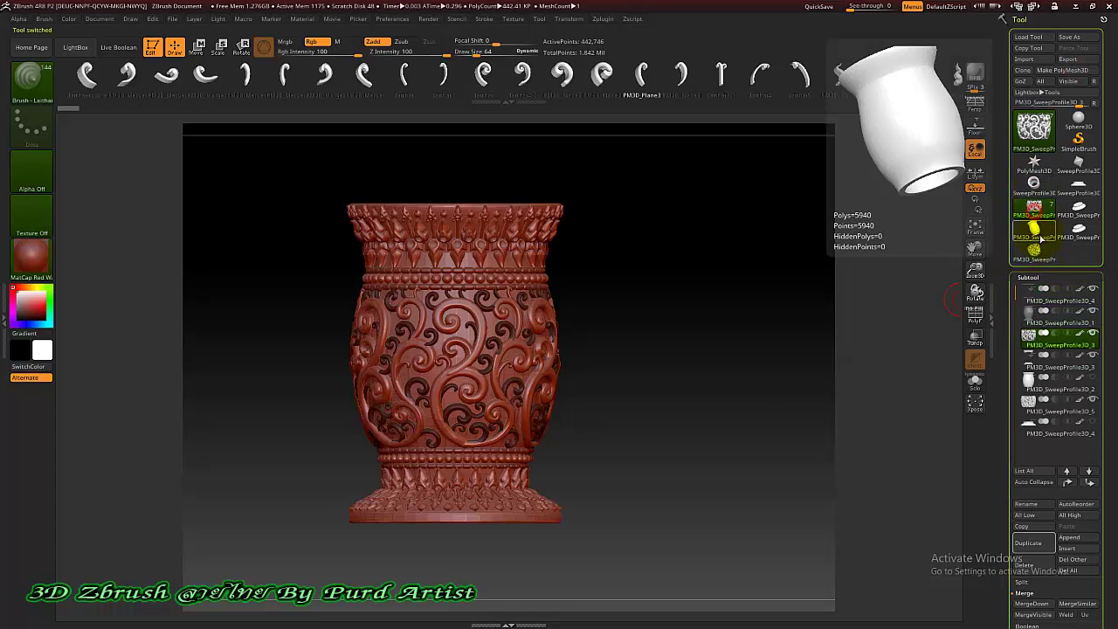
Make separate PolyMesh3D tools from the bead-ring subtool PM3D_SweepProfile3D_4 and the leaf ornament subtool PM3D_SweepProfile3D_3.
mouse_move(1051, 323)
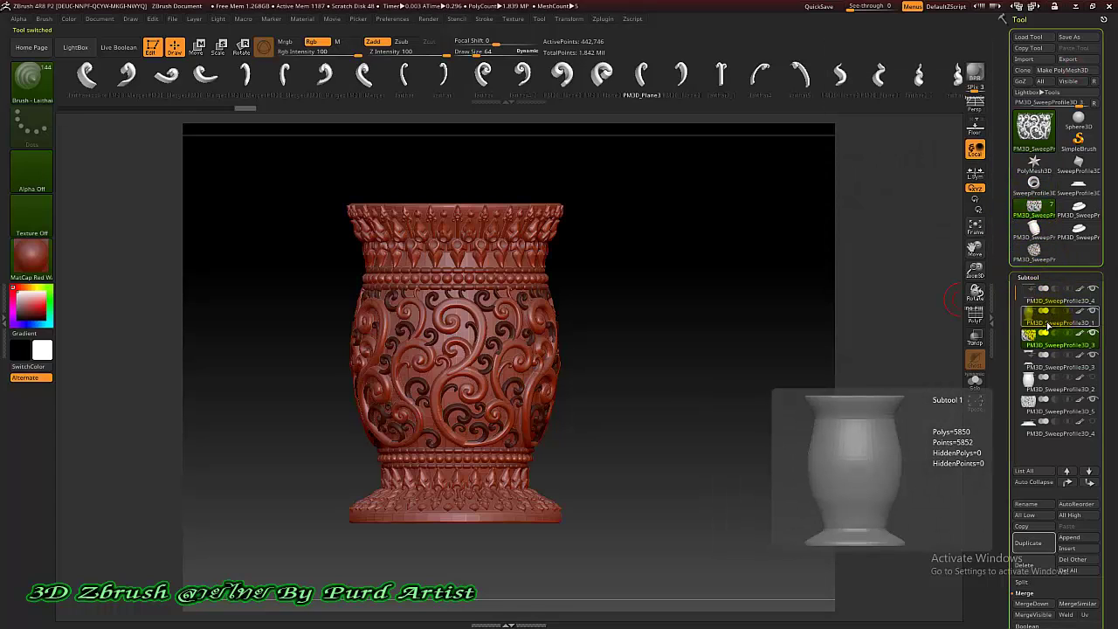
left_click(1044, 295)
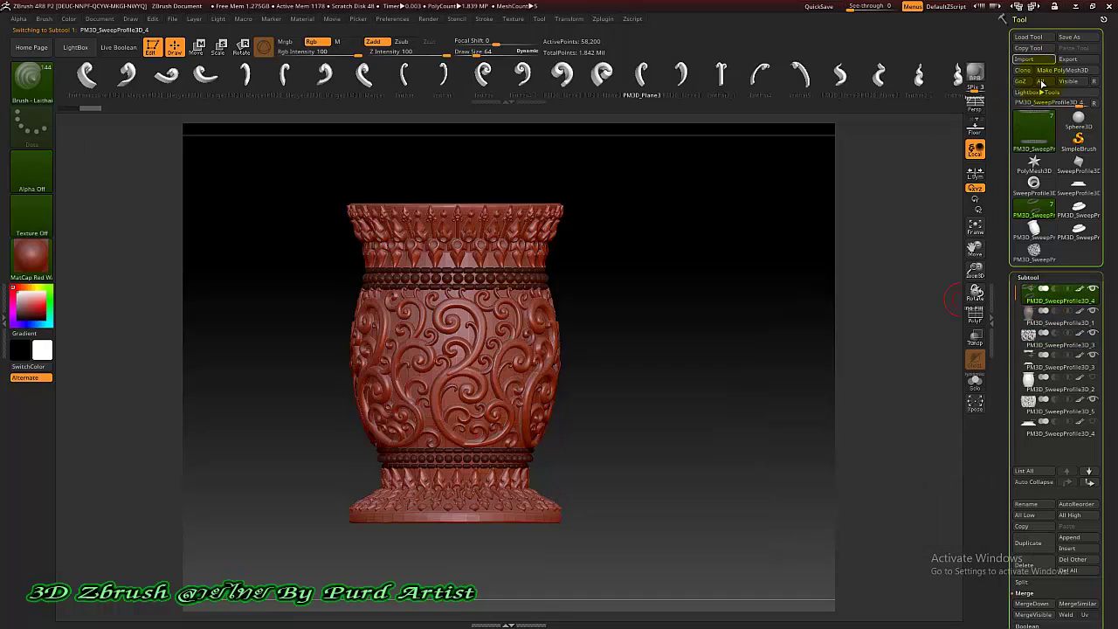
left_click(1067, 70)
left_click(1034, 214)
left_click(1048, 359)
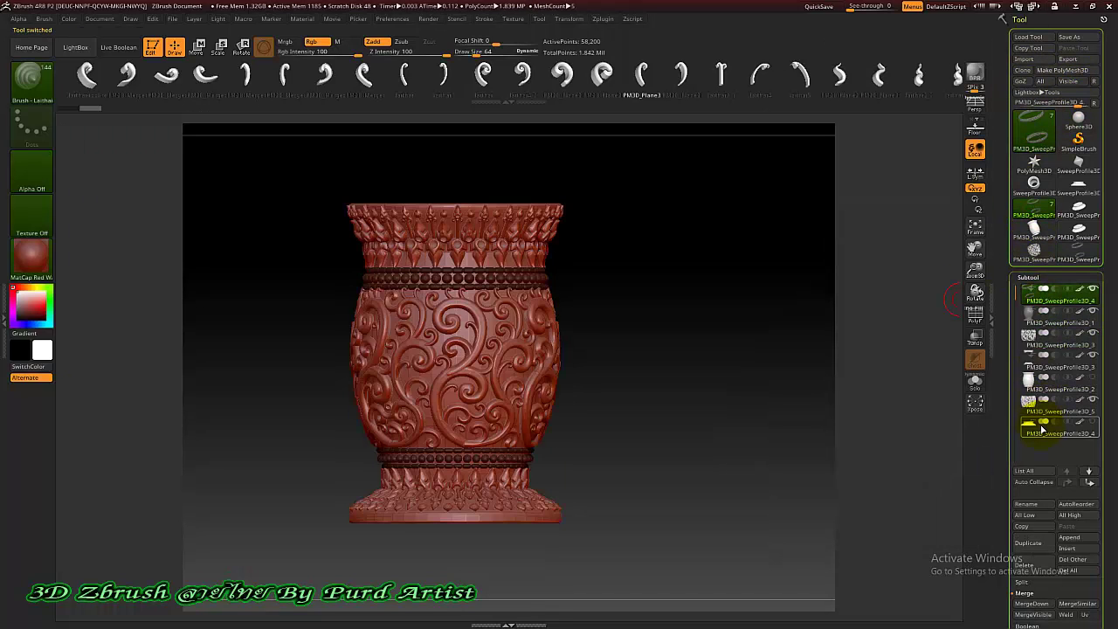
left_click(1059, 72)
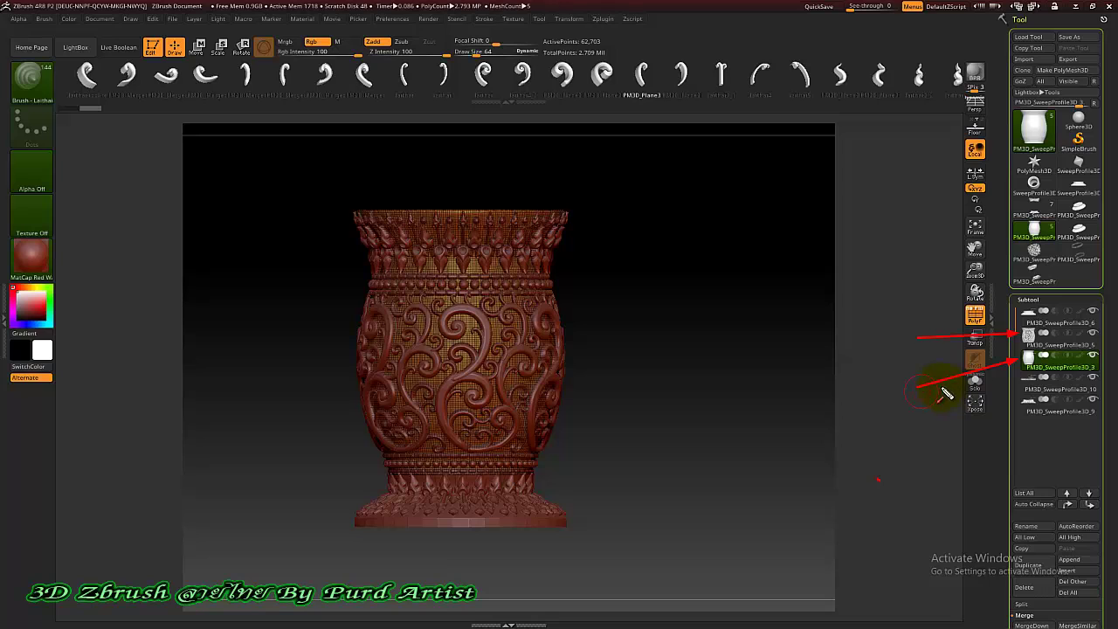
Set the jar body subtool PM3D_SweepProfile3D_3 to boolean subtraction and preview the cut with Live Boolean.
mouse_move(1057, 359)
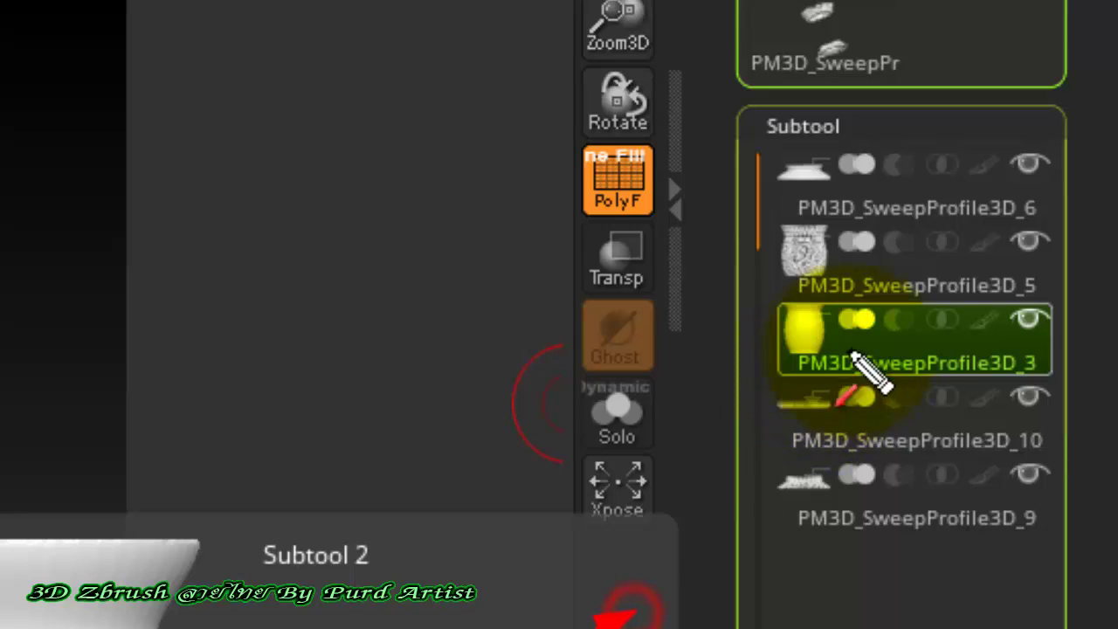
left_click(897, 320)
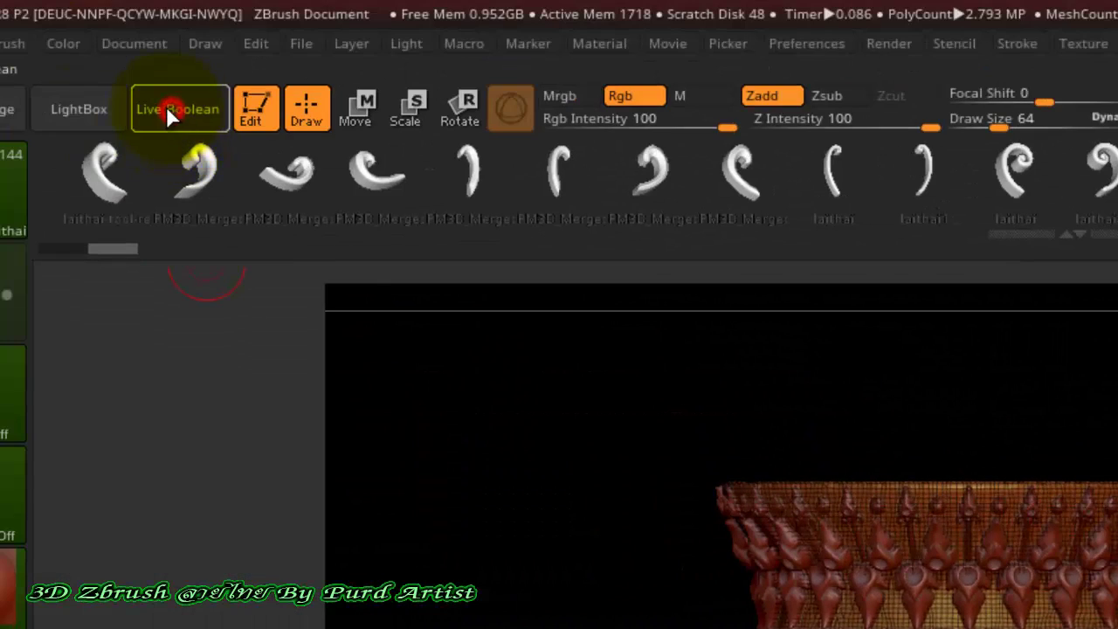
left_click(167, 112)
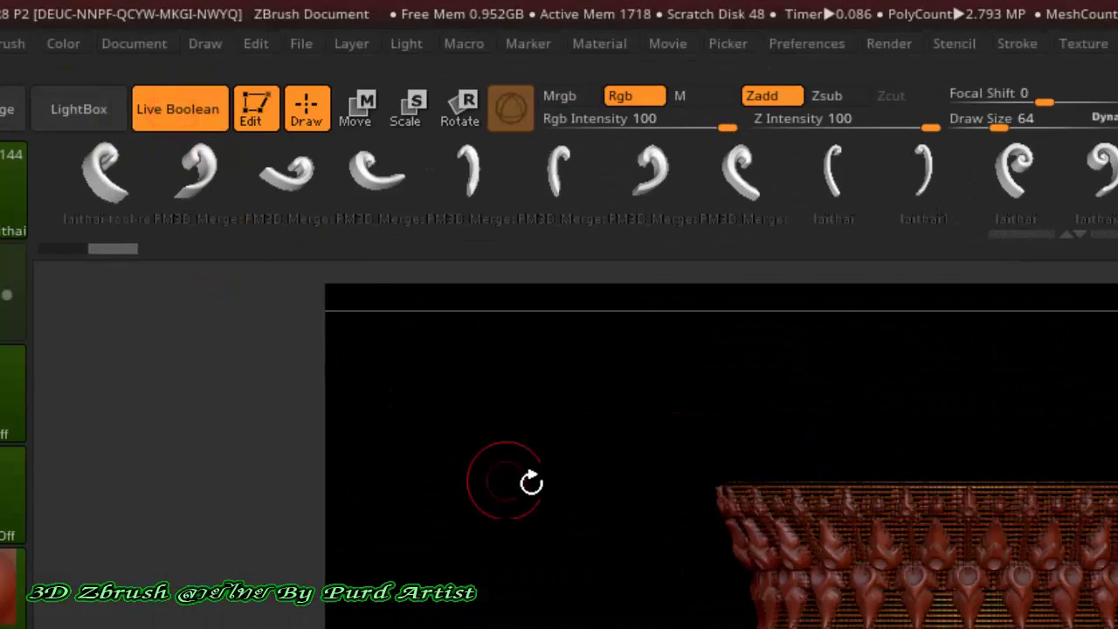
left_click_drag(591, 571, 621, 628)
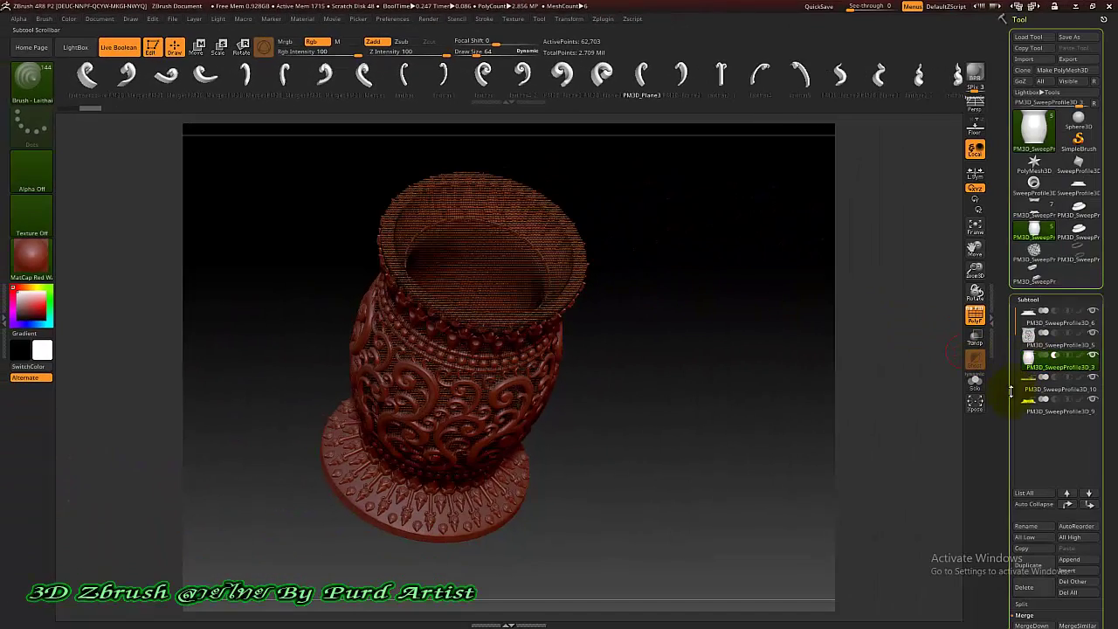
left_click_drag(765, 403, 743, 389)
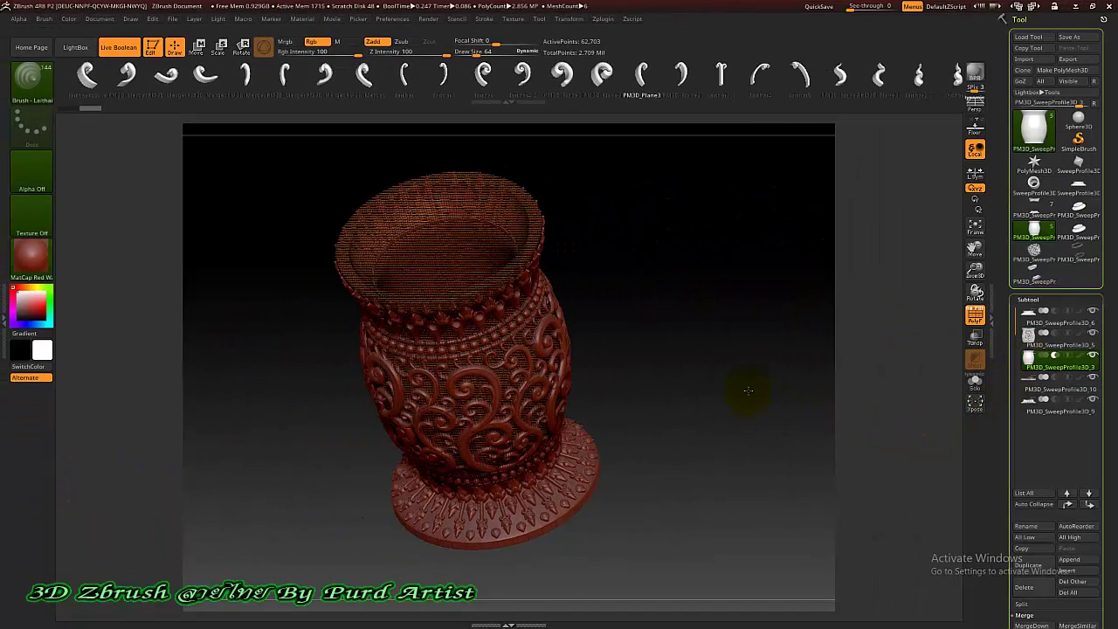
left_click(1083, 355)
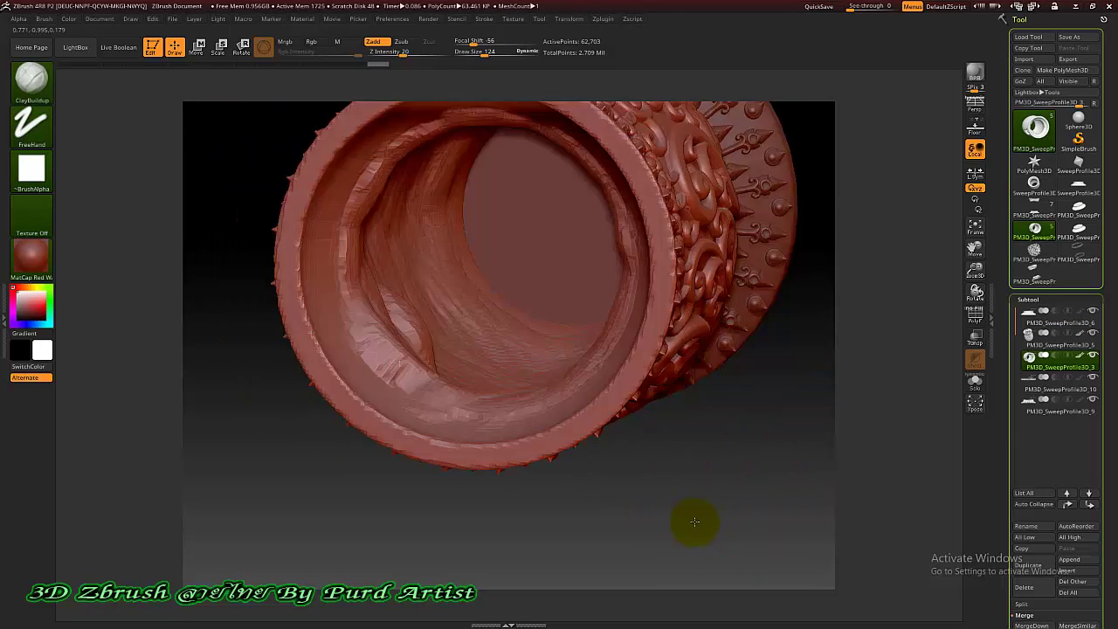
Turn on Live Boolean for the thickened jar body and examine the subtraction through the jar's mouth and interior.
mouse_move(690, 522)
left_mouse_down()
mouse_move(706, 511)
mouse_move(676, 519)
left_mouse_up()
mouse_move(643, 249)
left_mouse_down()
mouse_move(618, 212)
mouse_move(710, 236)
mouse_move(739, 288)
mouse_move(718, 325)
left_mouse_up()
right_click_drag(587, 397, 506, 370, "ctrl")
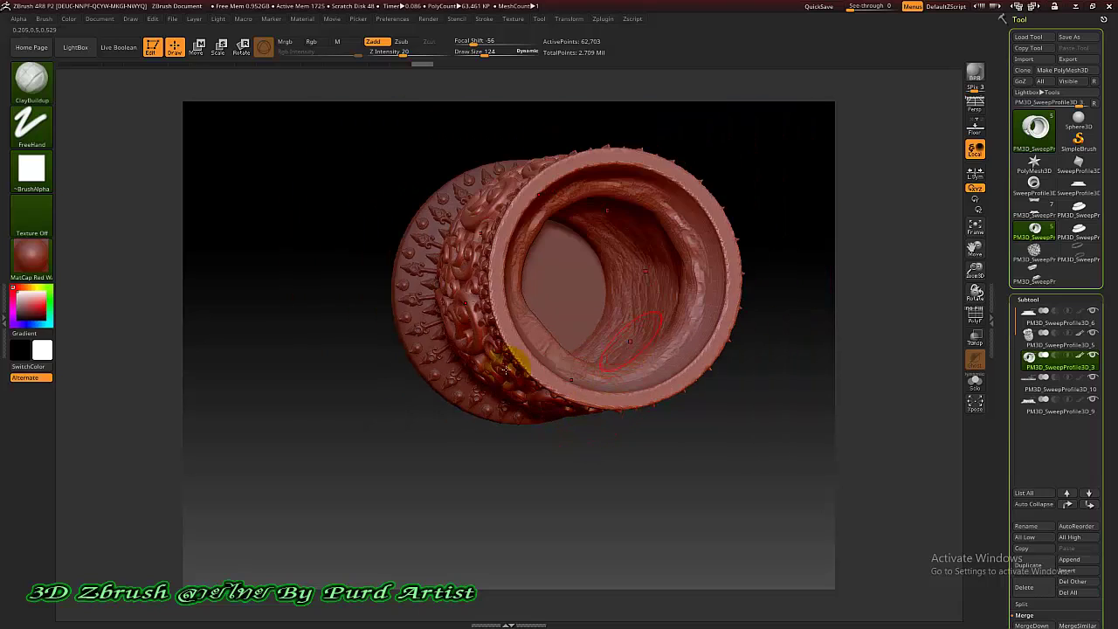
left_click_drag(363, 397, 325, 381)
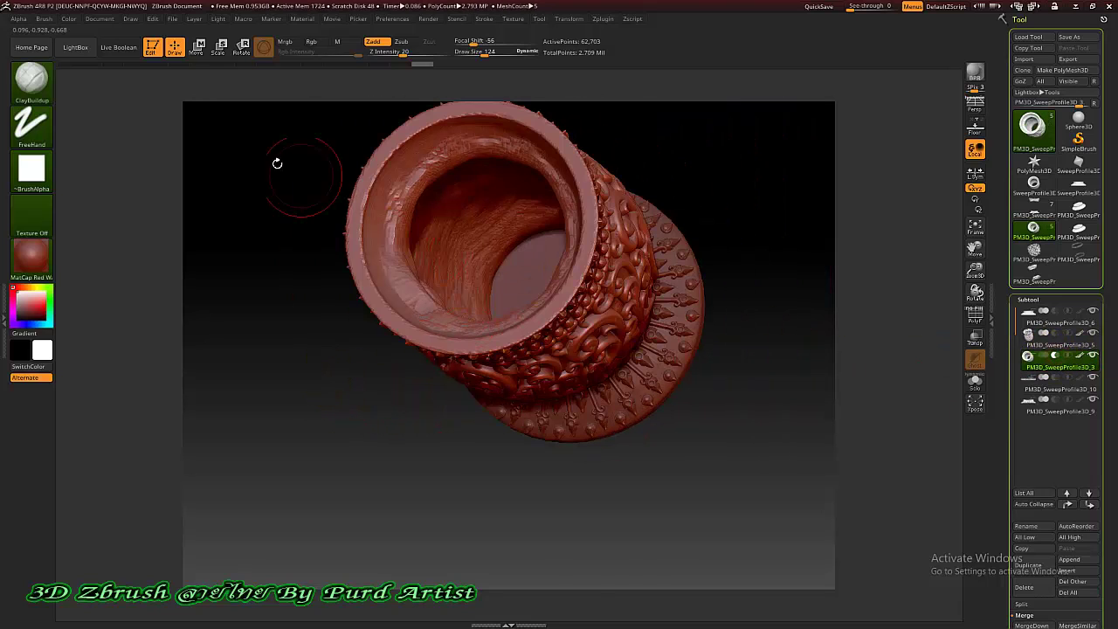
left_click(121, 49)
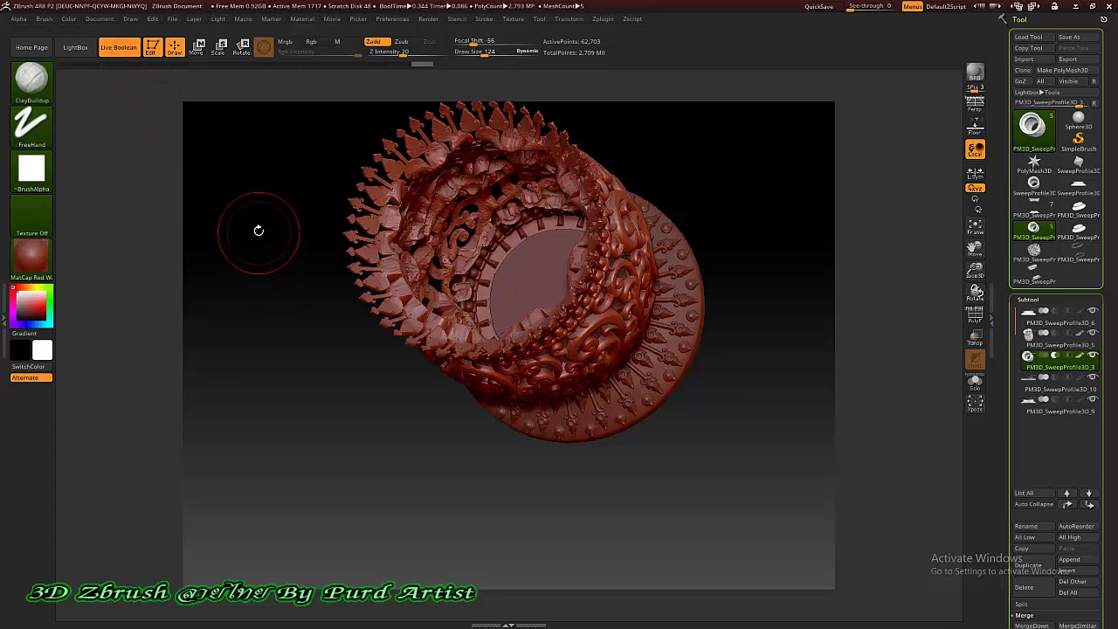
left_click_drag(259, 234, 545, 249)
right_click_drag(509, 241, 529, 309, "ctrl")
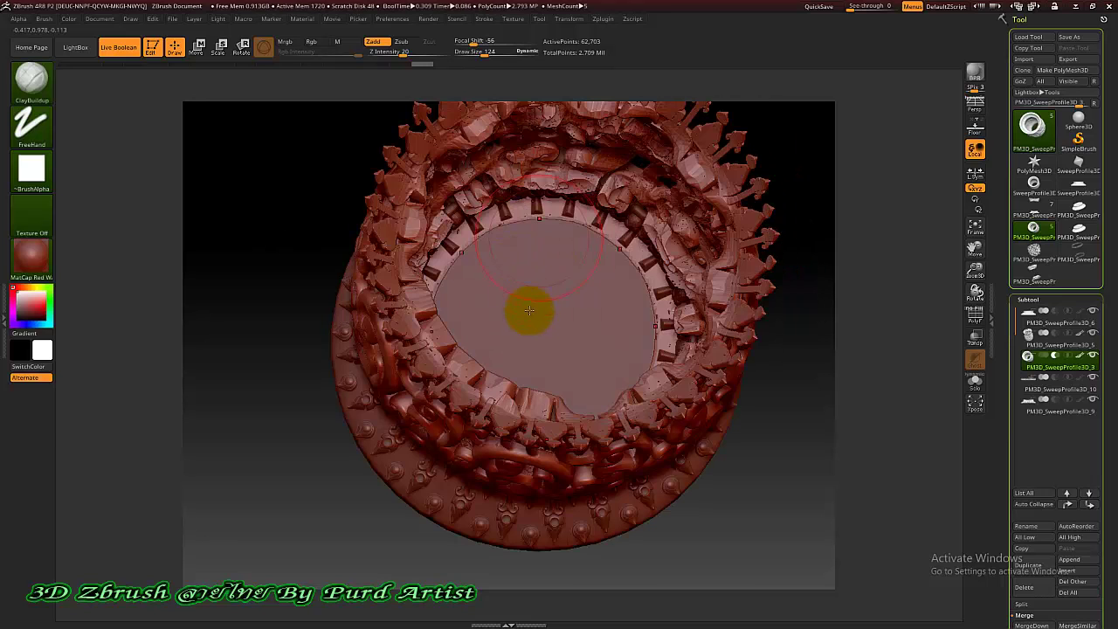
right_click_drag(464, 324, 463, 354, "ctrl")
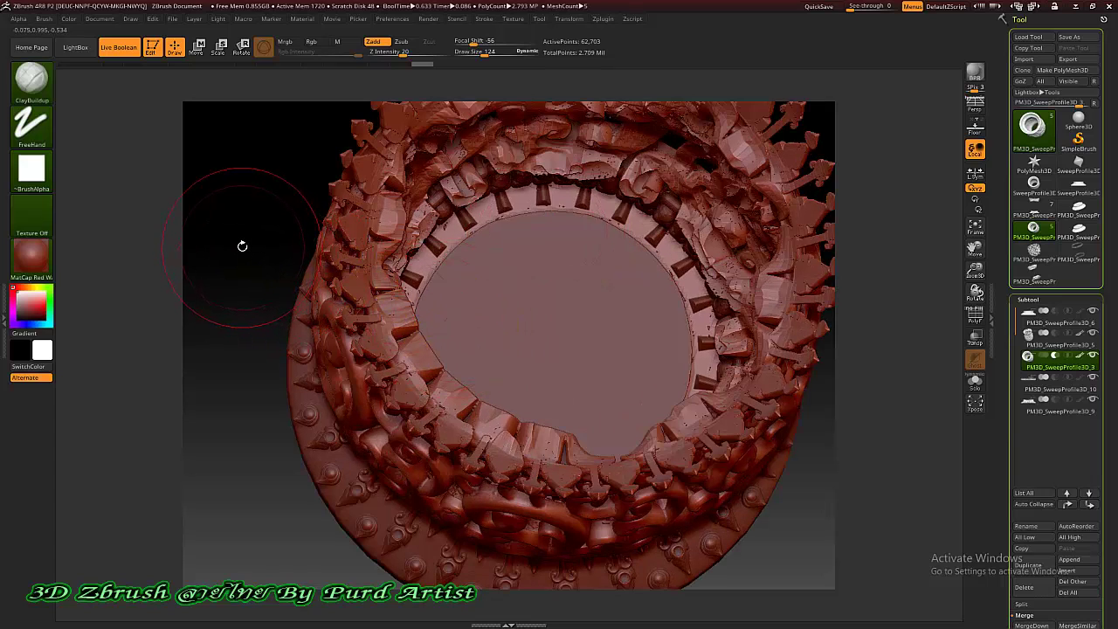
mouse_move(242, 245)
left_mouse_down()
mouse_move(233, 244)
mouse_move(275, 244)
left_mouse_up()
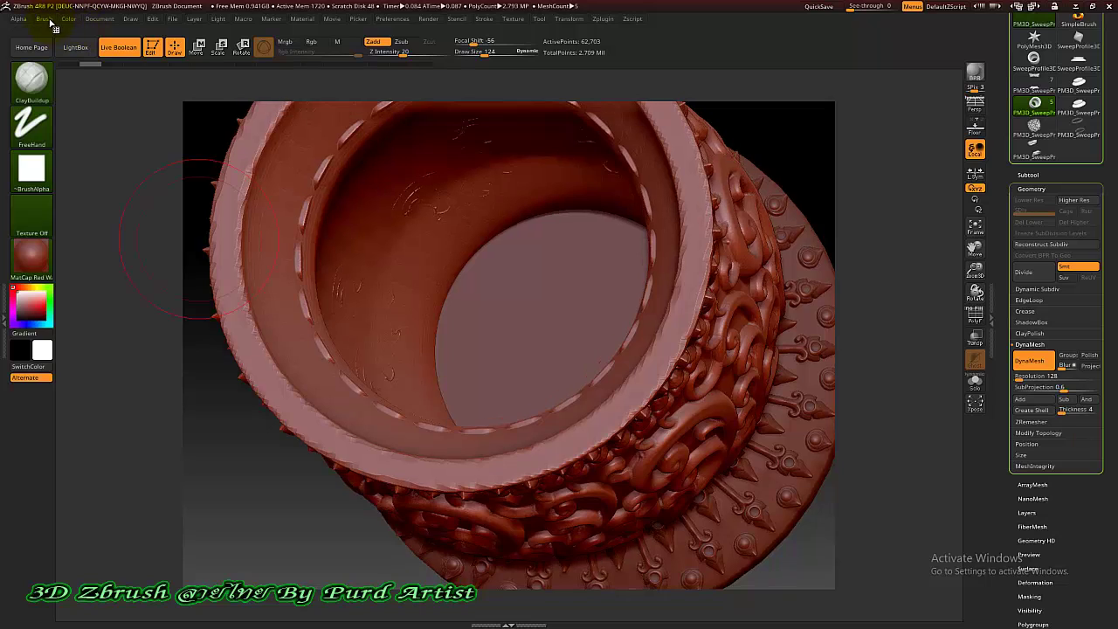
Enable BackfaceMask in the ClayBuildup brush's auto masking settings.
left_click(46, 19)
scroll(130, 369, "down", 4)
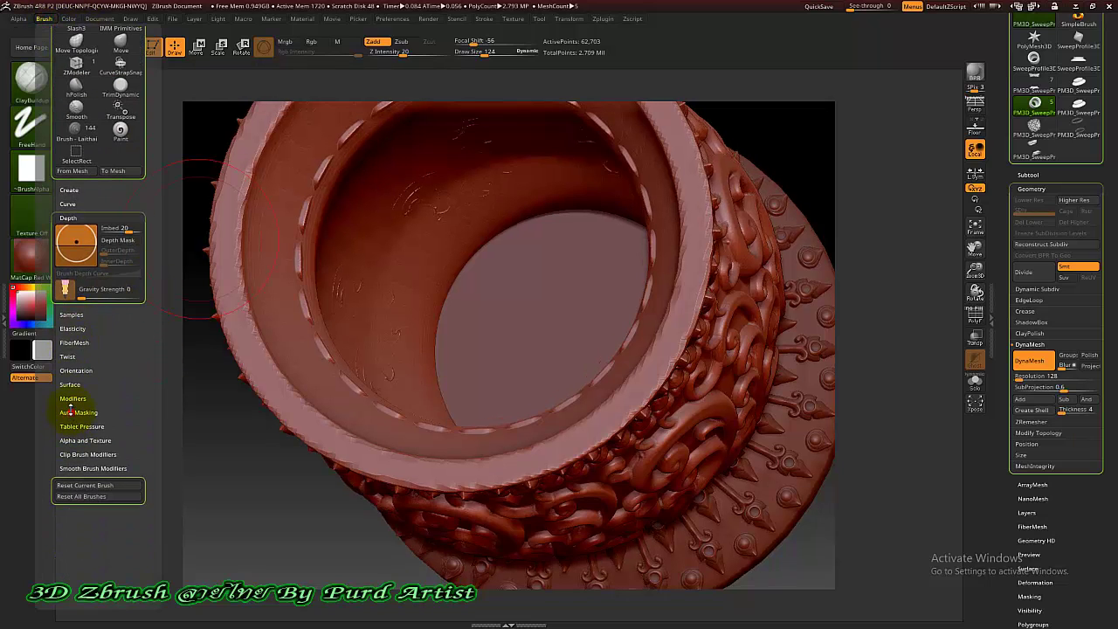
left_click(71, 410)
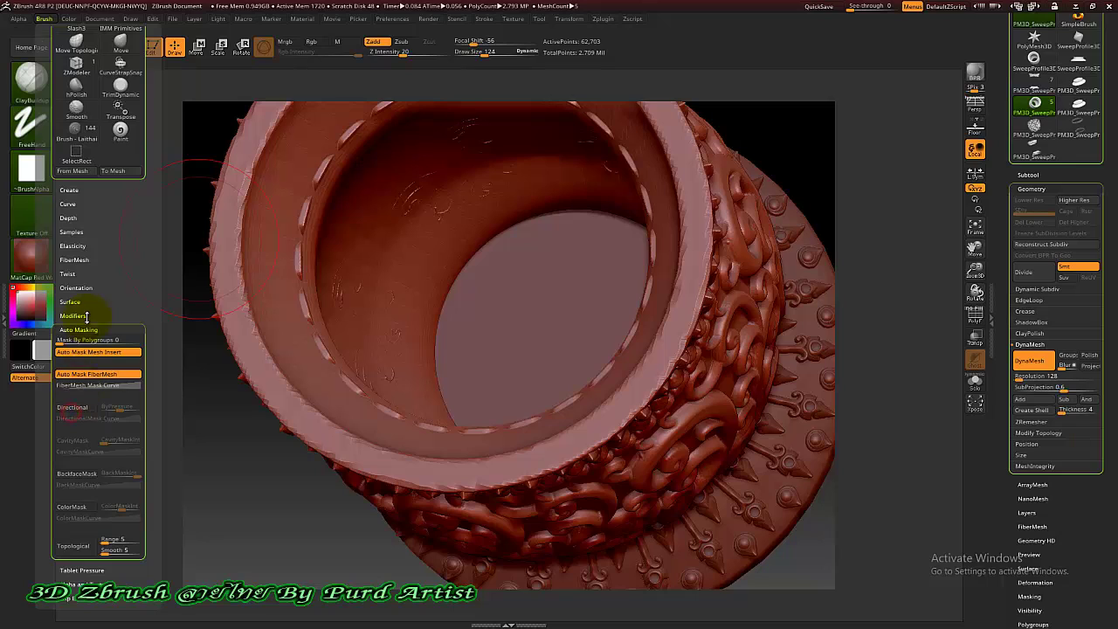
left_click(68, 476)
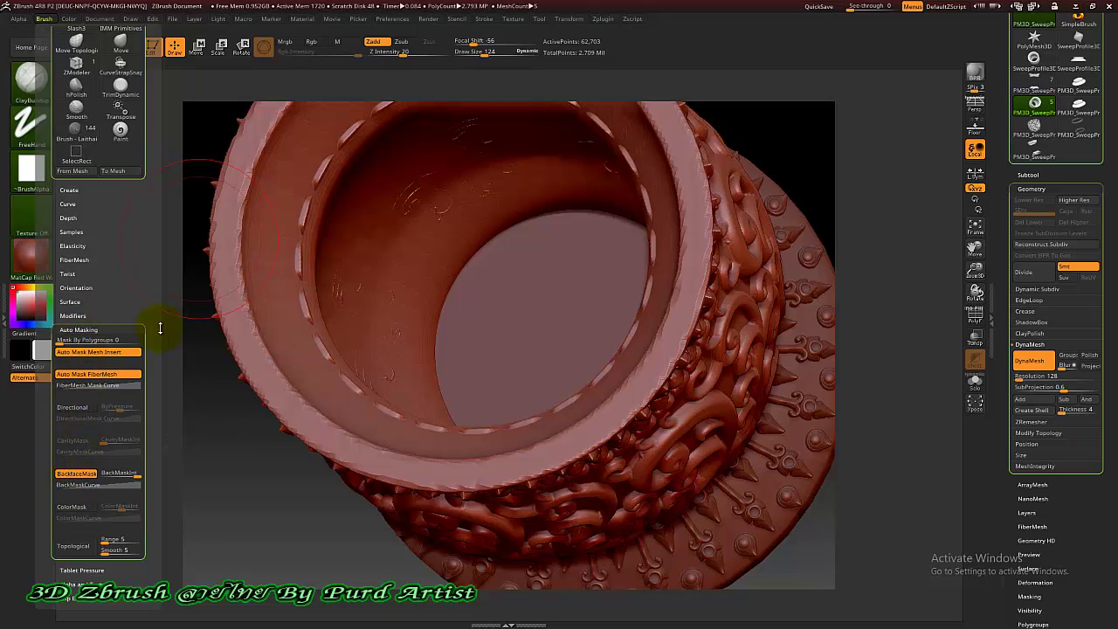
Build up the jar body's inner wall with ClayBuildup strokes in Zadd mode, working all around the inside of the mouth and neck.
mouse_move(301, 218)
left_mouse_down()
mouse_move(305, 195)
mouse_move(312, 332)
mouse_move(319, 315)
mouse_move(331, 366)
mouse_move(424, 220)
mouse_move(428, 362)
mouse_move(367, 262)
mouse_move(349, 288)
left_mouse_up()
mouse_move(257, 520)
left_mouse_down()
mouse_move(227, 523)
mouse_move(132, 404)
mouse_move(310, 400)
mouse_move(392, 300)
mouse_move(402, 366)
mouse_move(392, 361)
mouse_move(436, 246)
mouse_move(467, 291)
mouse_move(434, 356)
left_mouse_up()
right_click_drag(436, 366, 312, 446, "ctrl")
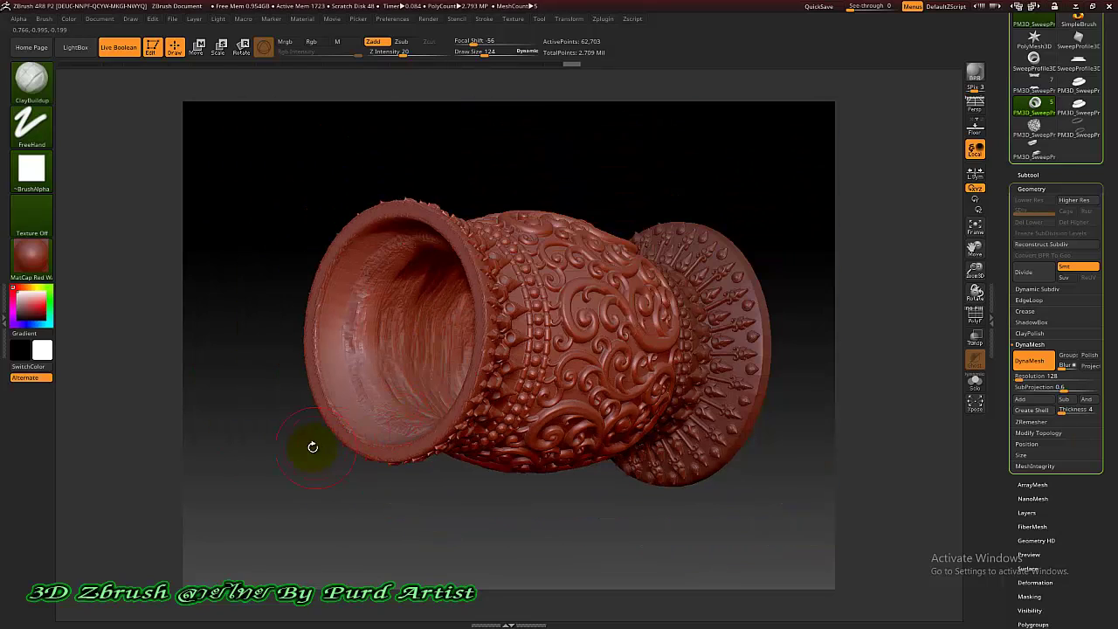
left_click_drag(279, 472, 509, 280)
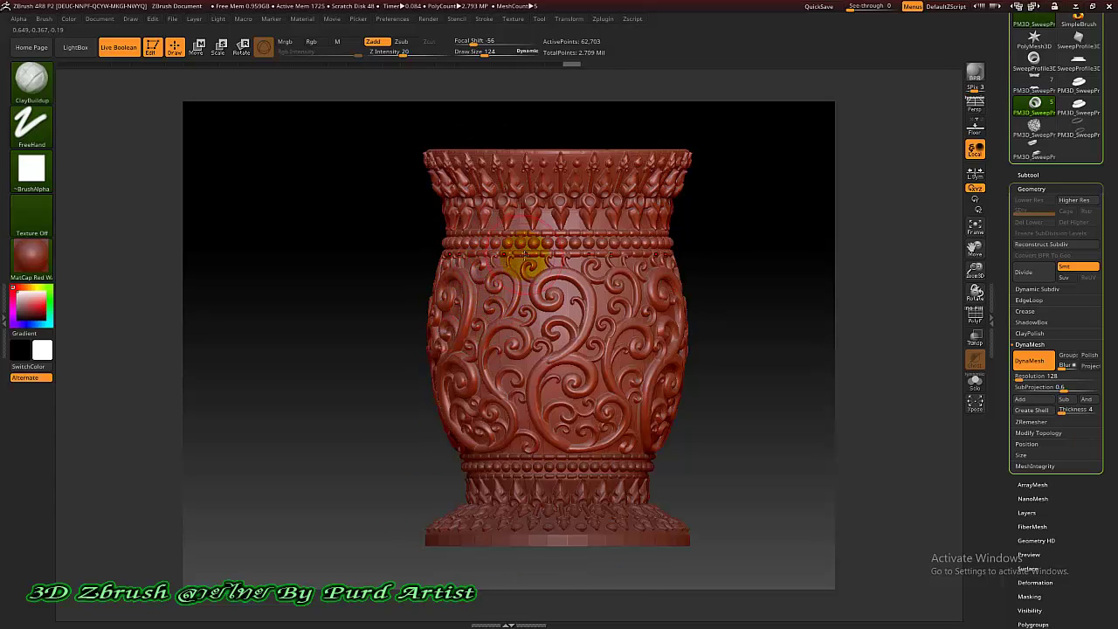
right_click_drag(589, 227, 494, 287, "ctrl")
left_click_drag(332, 250, 552, 373)
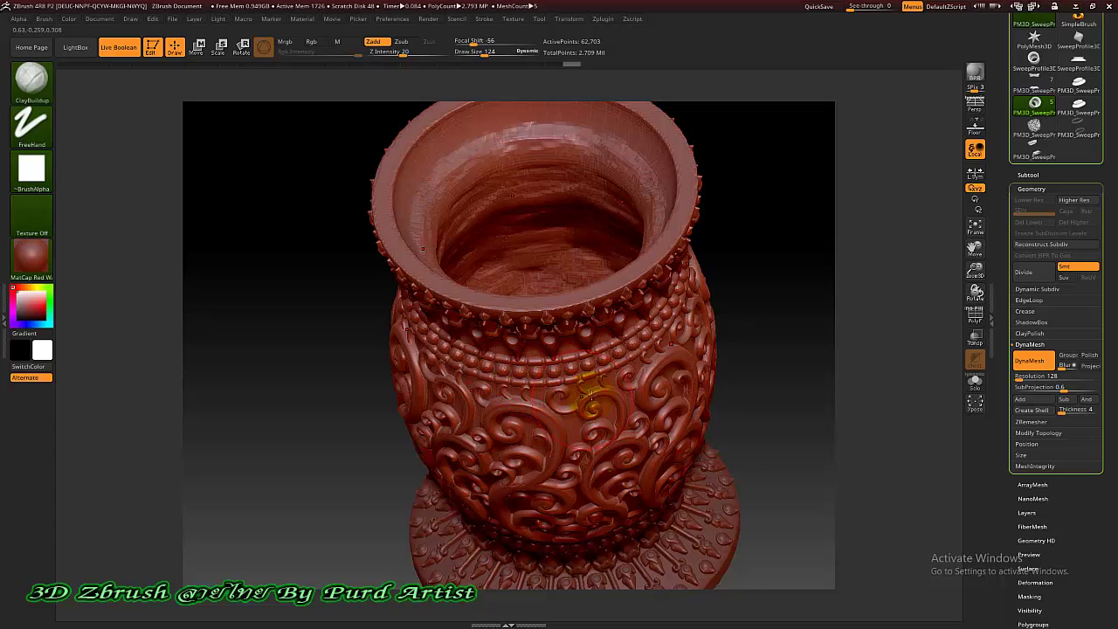
left_click_drag(300, 241, 332, 296)
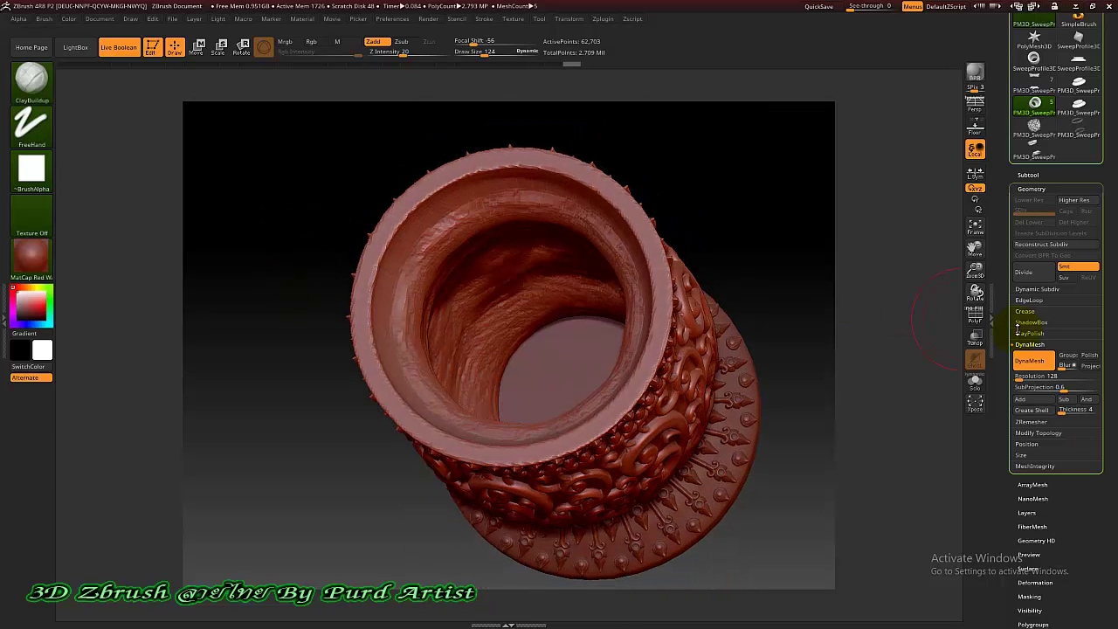
Switch the thickened jar body PM3D_SweepProfile3D_3 back to boolean subtraction and check the openwork through the mouth and from the front.
left_click(1028, 174)
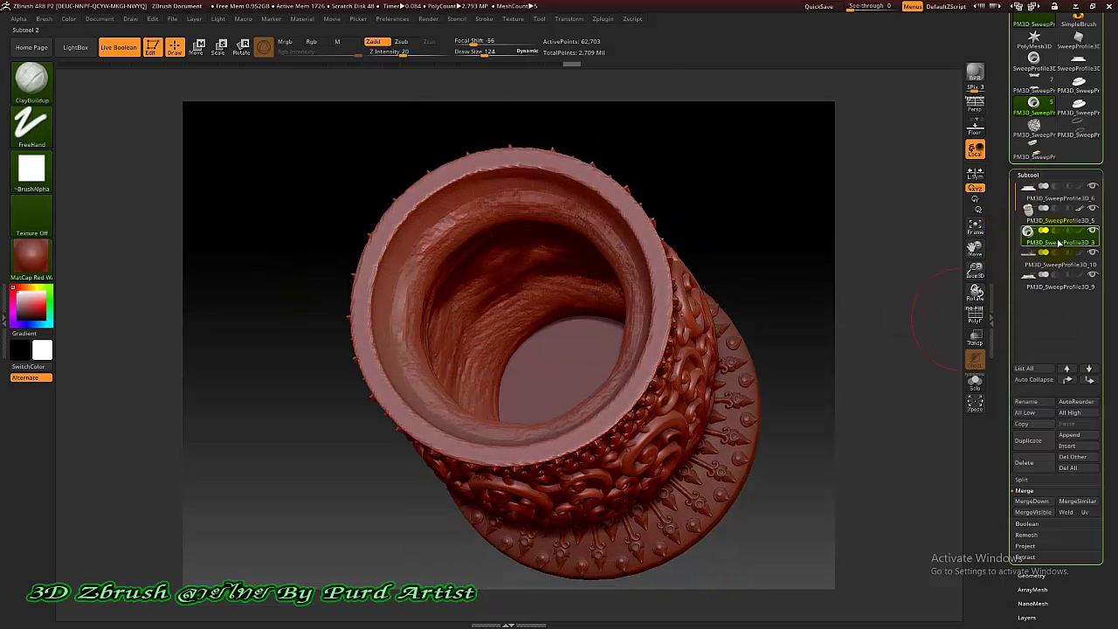
left_click(1029, 222)
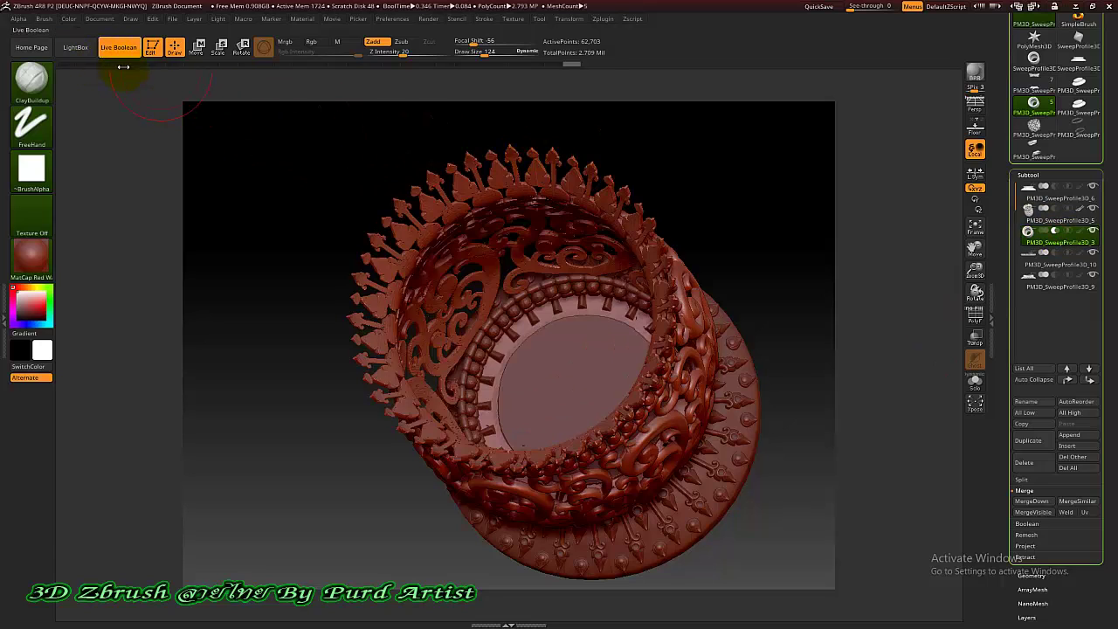
mouse_move(277, 245)
left_mouse_down()
mouse_move(279, 264)
mouse_move(302, 248)
mouse_move(296, 237)
mouse_move(274, 262)
mouse_move(297, 170)
mouse_move(298, 241)
mouse_move(322, 282)
left_mouse_up()
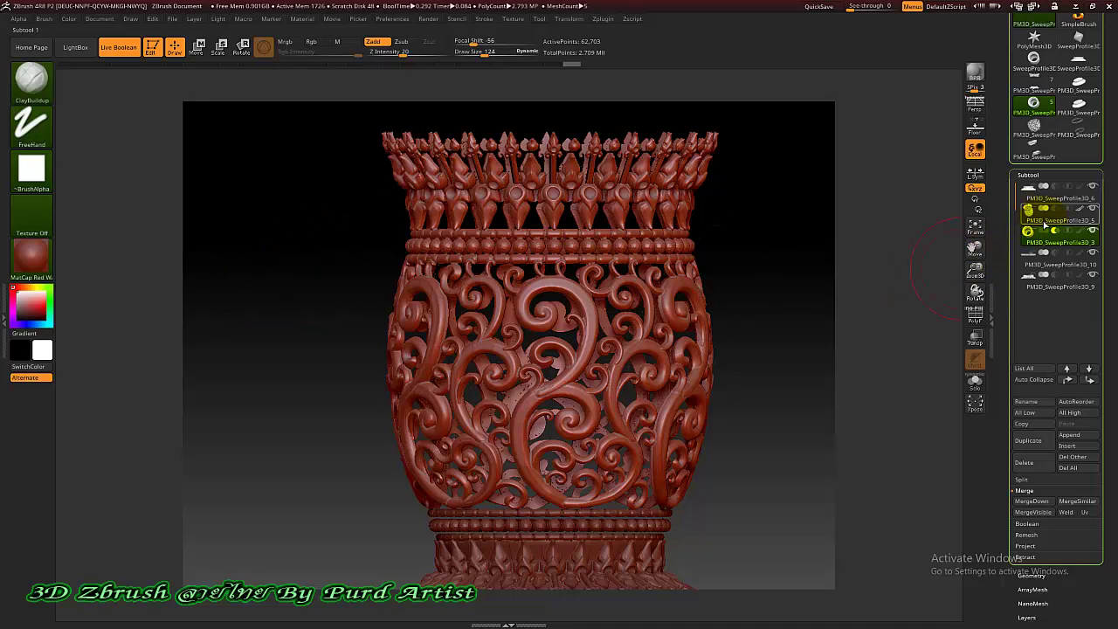
mouse_move(1044, 264)
mouse_move(1046, 221)
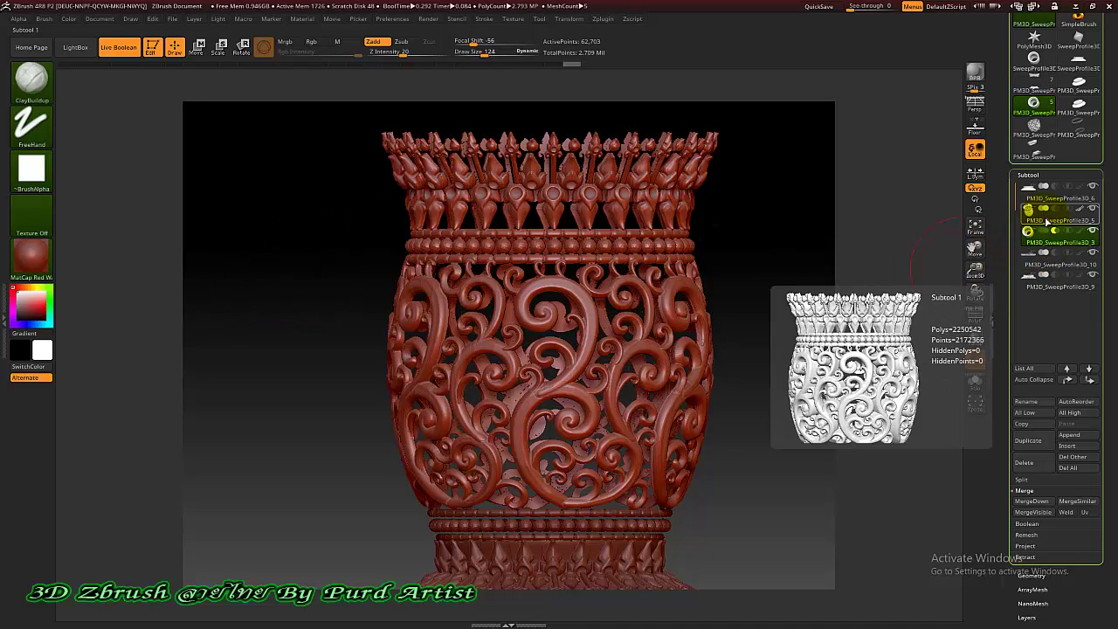